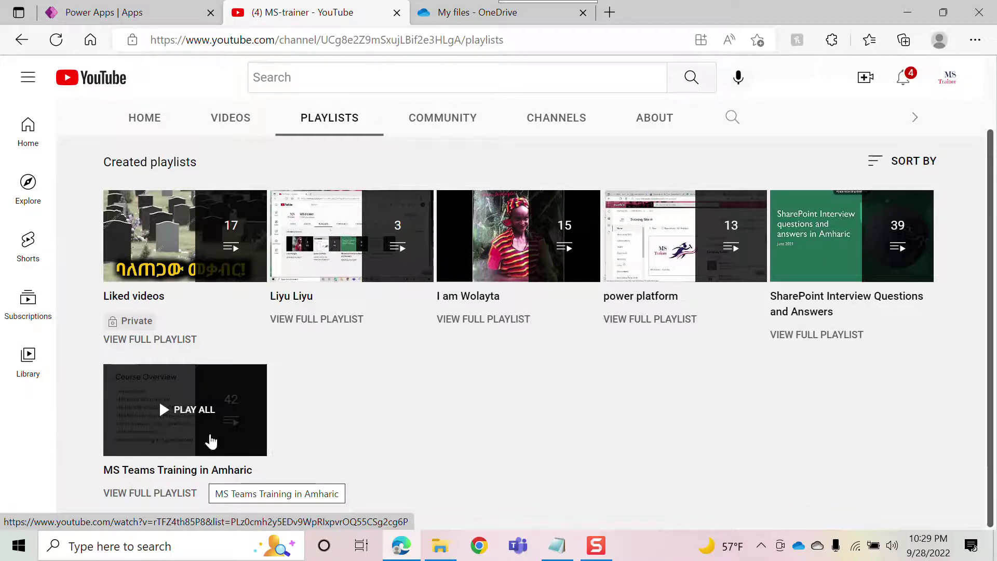
- Browse the full power platform playlist on YouTube, then switch to the OneDrive My files tab
click(670, 324)
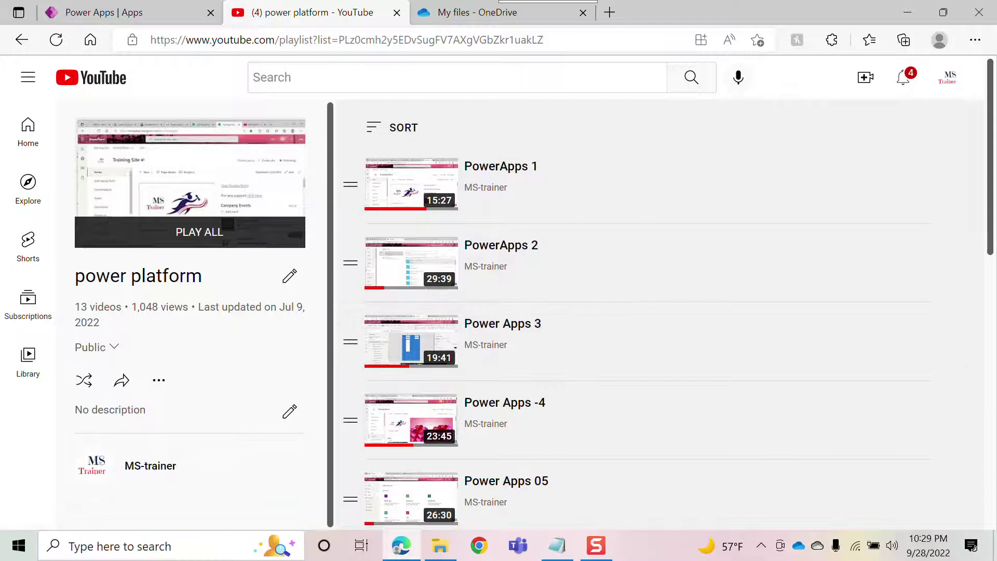
mouse_move(991, 98)
mouse_down()
mouse_move(946, 429)
mouse_move(953, 282)
mouse_move(986, 98)
mouse_move(986, 317)
mouse_move(993, 104)
mouse_up()
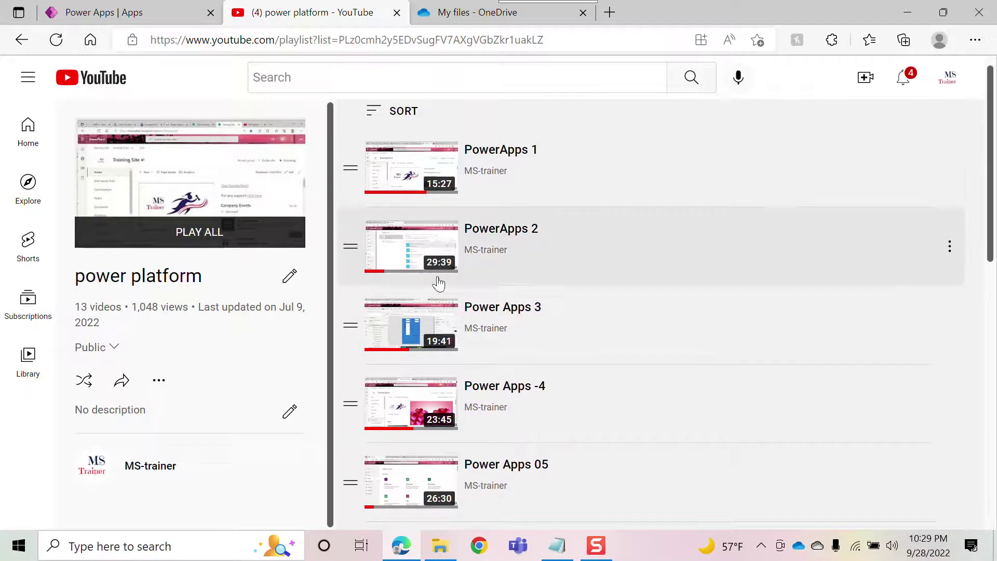
mouse_move(994, 81)
mouse_down()
mouse_move(994, 333)
mouse_move(994, 83)
mouse_up()
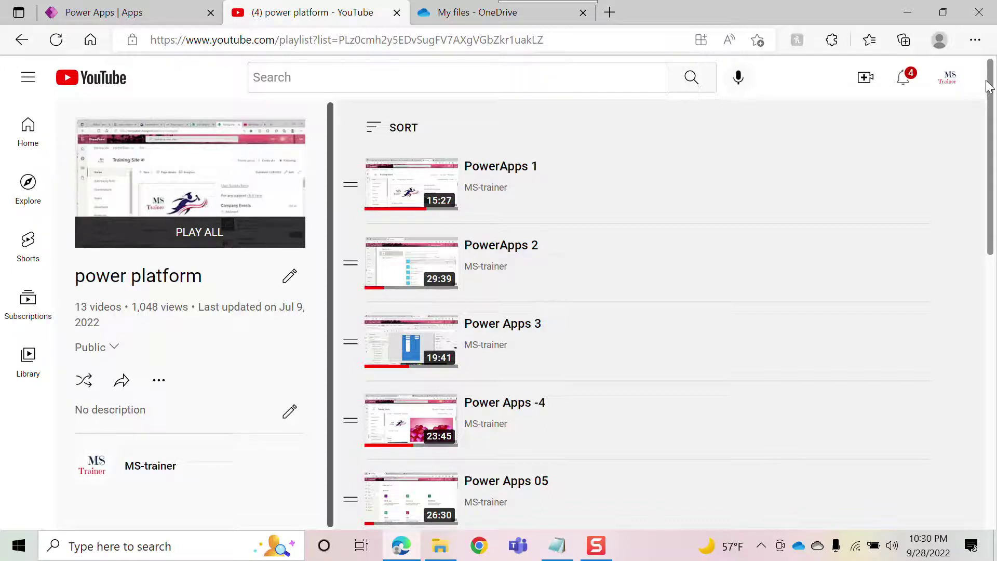
click(481, 14)
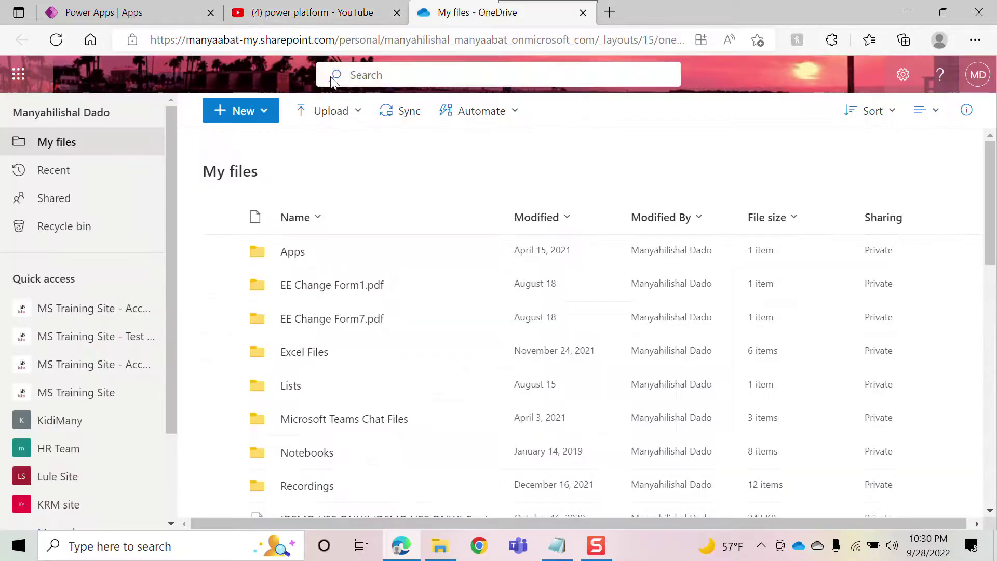
- Open the + New dropdown in the OneDrive My files toolbar
click(242, 117)
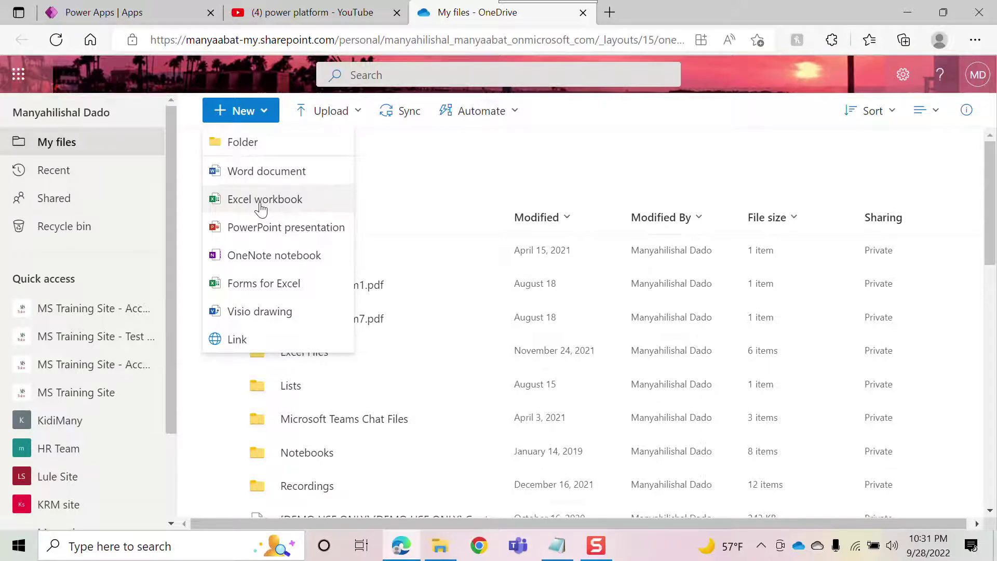
- Create a blank Excel workbook with headers FirstName and LastName, widening columns A and B
click(261, 208)
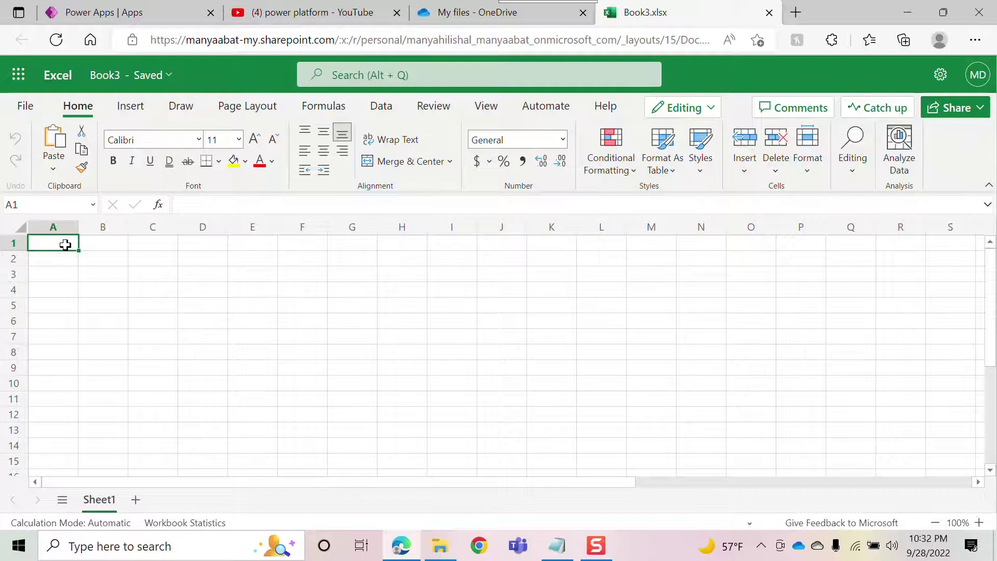
text(First)
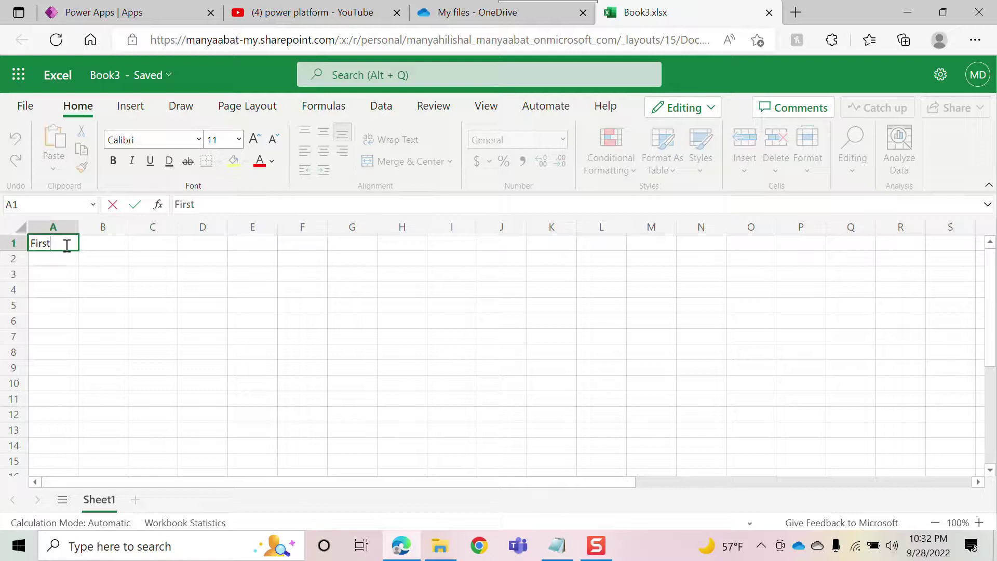
text(Name)
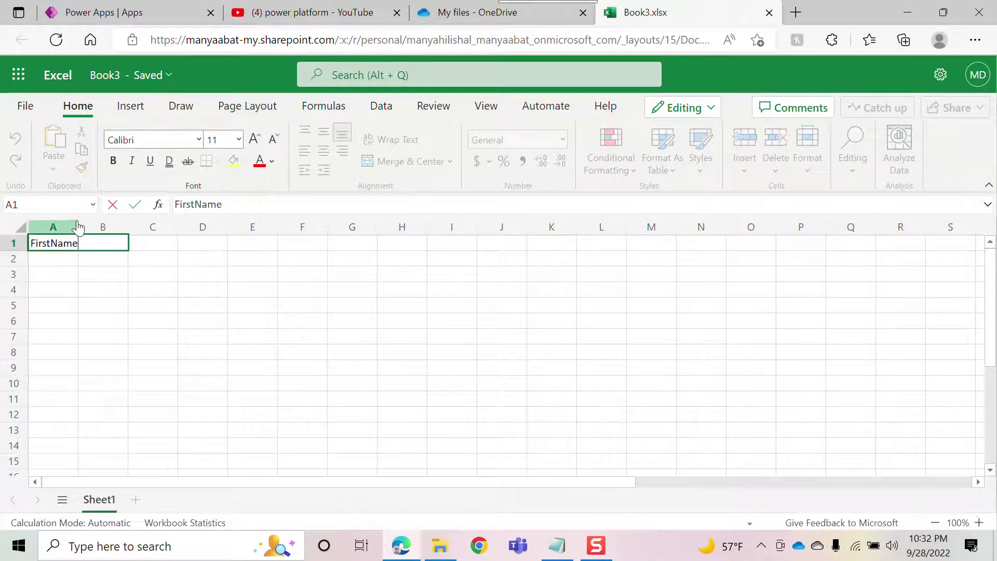
click(146, 245)
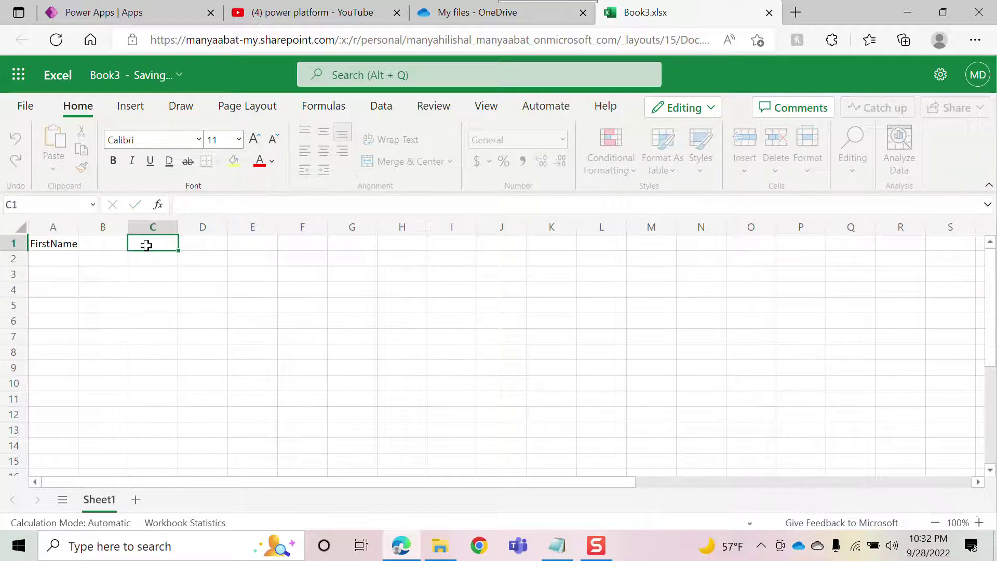
drag(78, 227, 98, 227)
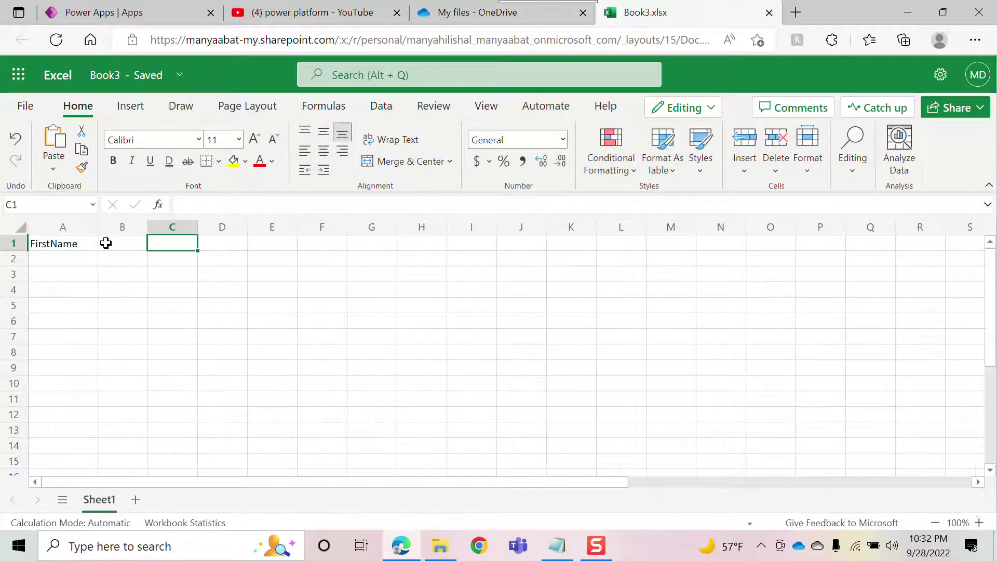
click(120, 245)
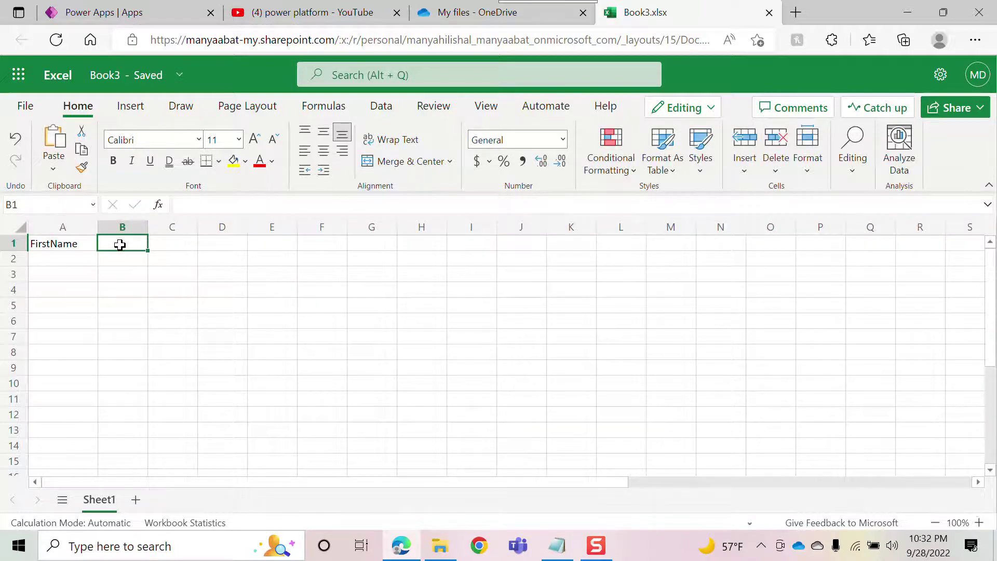
text(LastName)
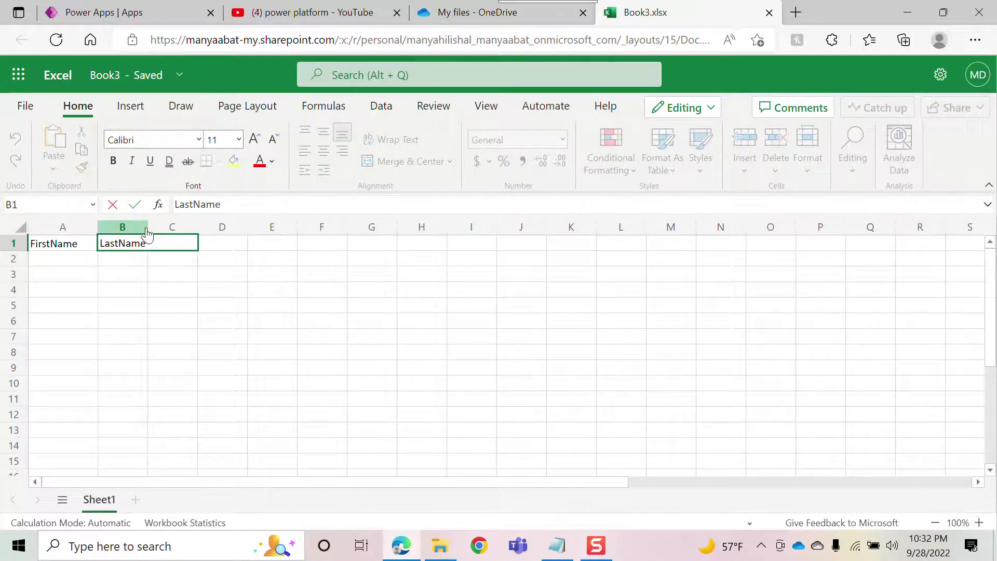
click(210, 242)
drag(147, 227, 160, 232)
- Add headers Procedure, Date, Cost and Dr.Name in C1:F1, widening column C
click(175, 245)
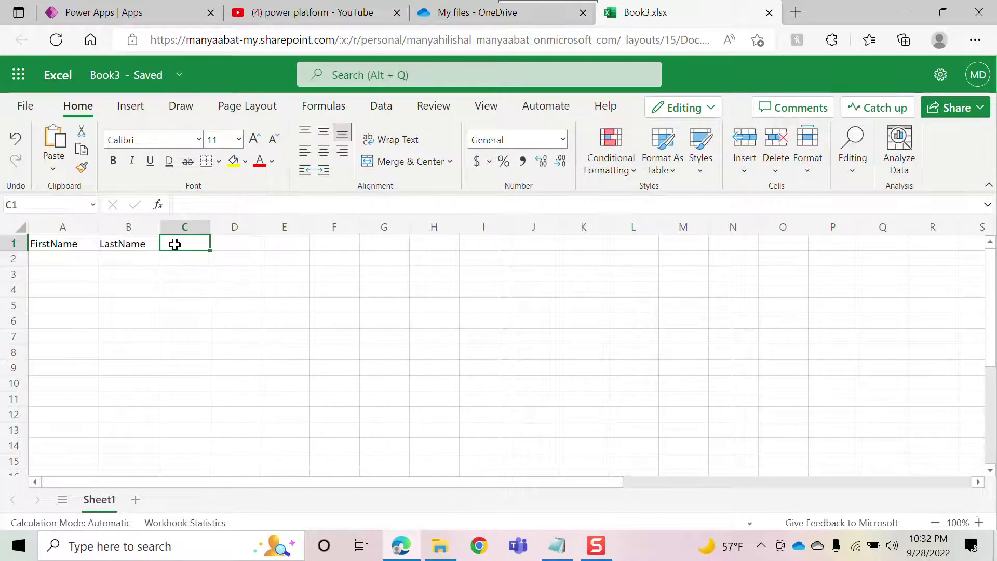
text(Procedure)
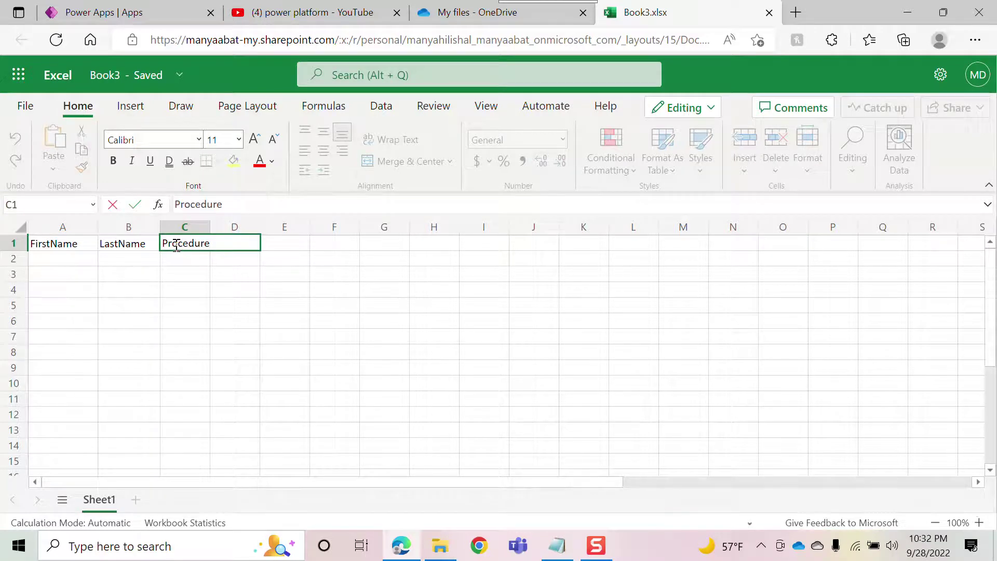
click(271, 242)
click(236, 243)
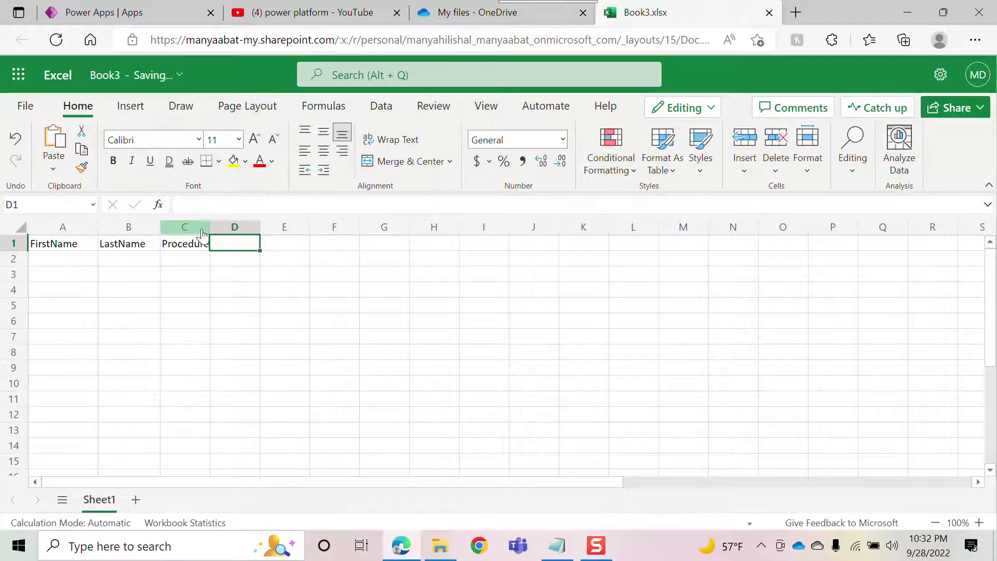
drag(204, 232, 218, 232)
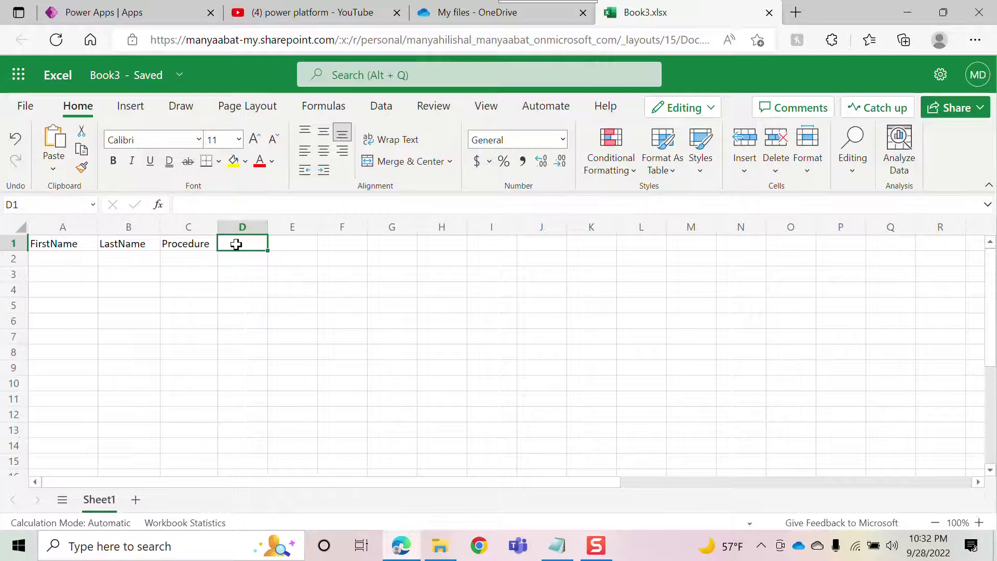
text(Date)
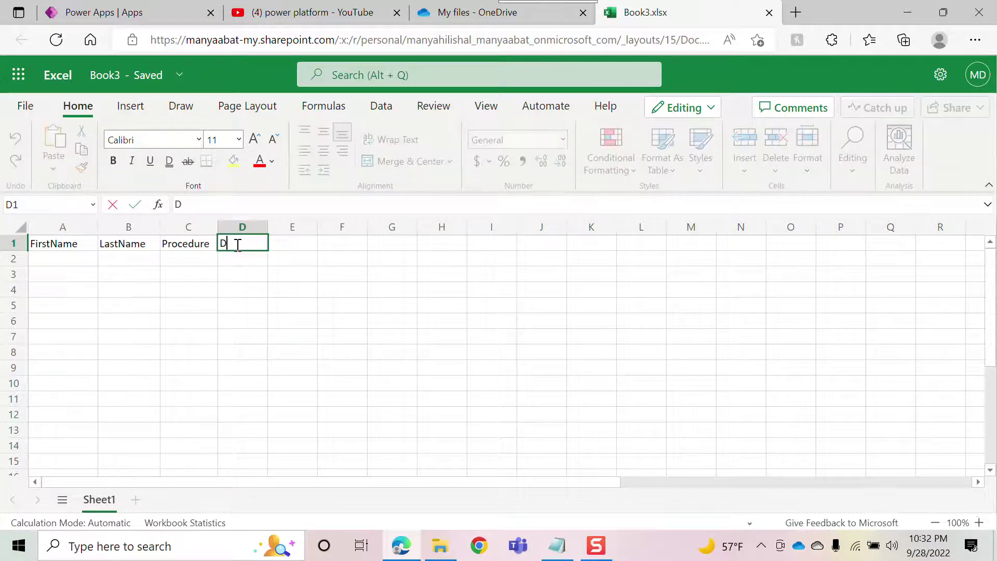
click(295, 242)
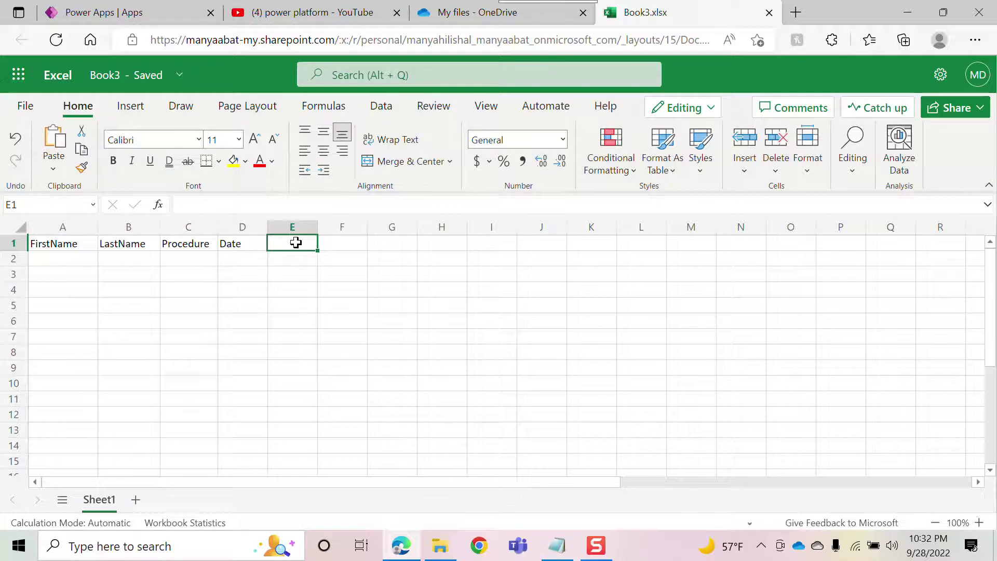
text(Cost)
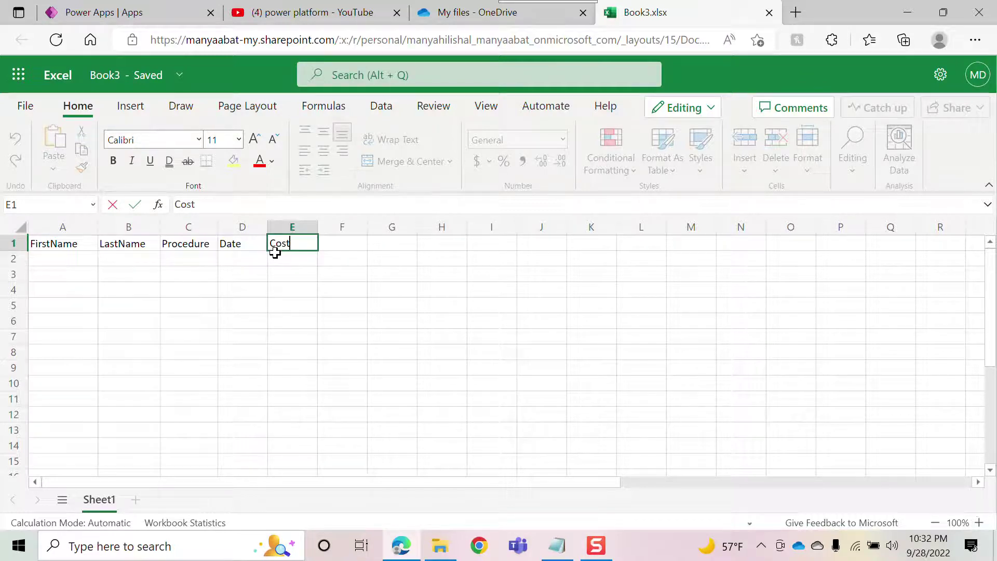
click(336, 244)
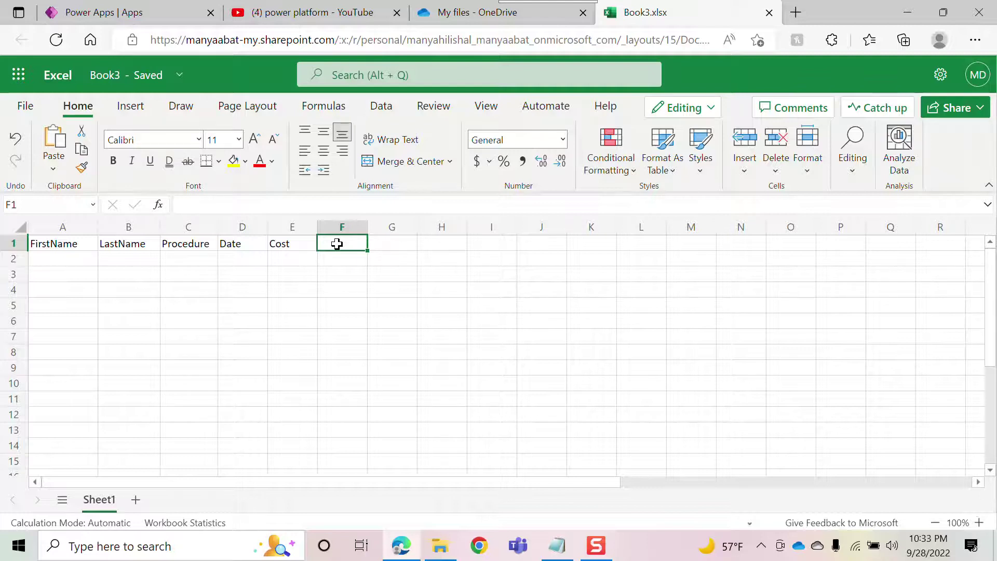
text(D)
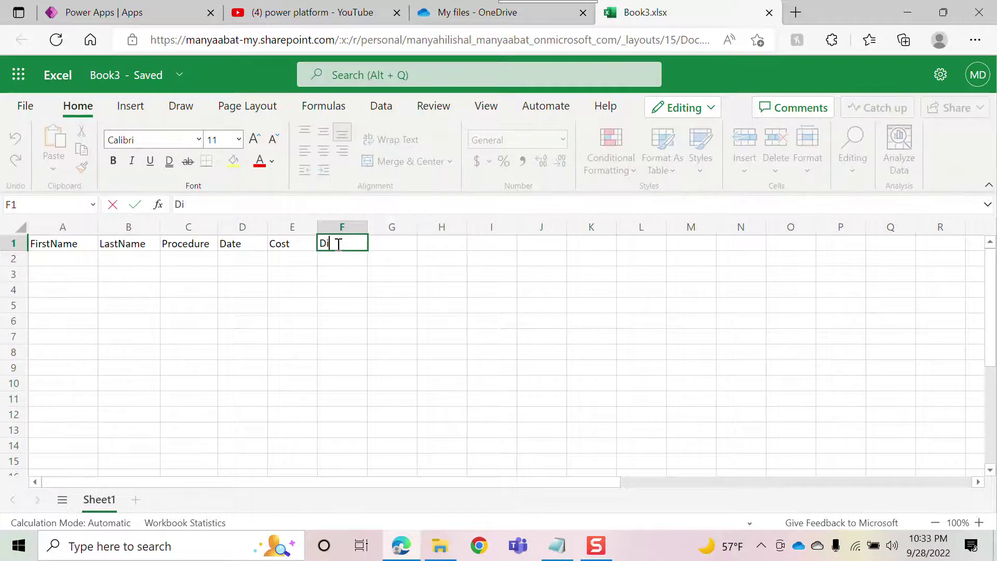
text(r.Name)
click(53, 260)
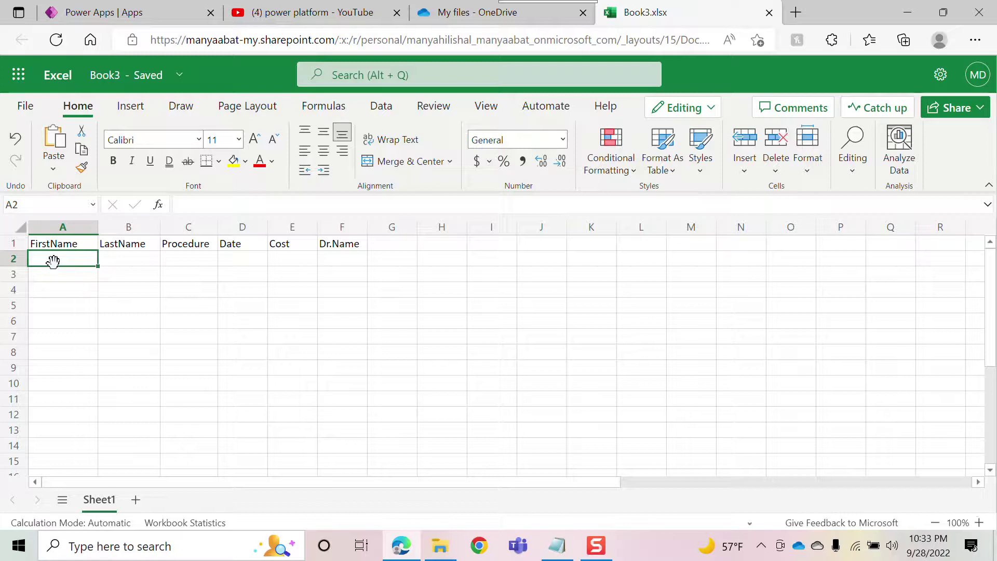
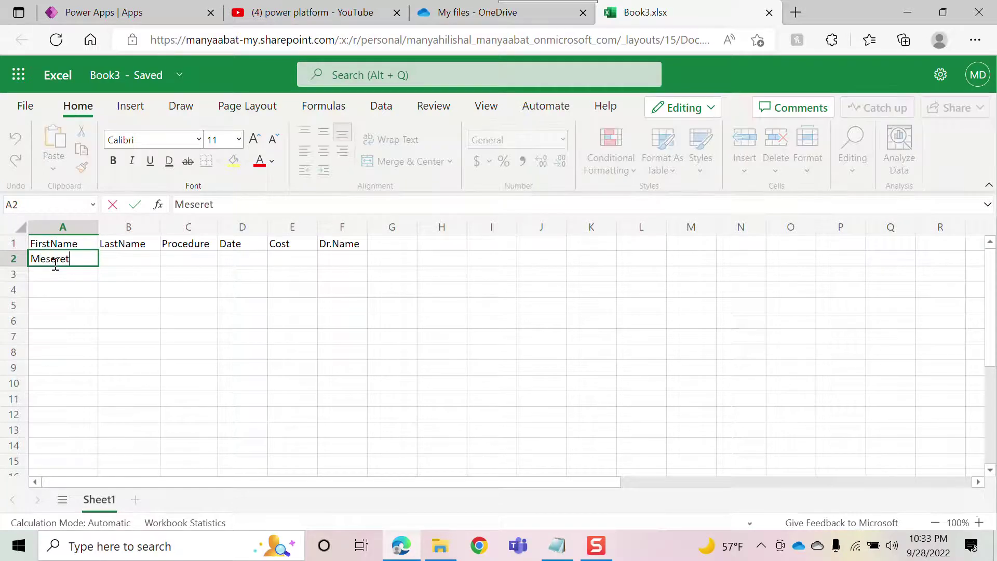
- Enter the patient's first name, last name and the Skin Care procedure in A2:C2
click(130, 262)
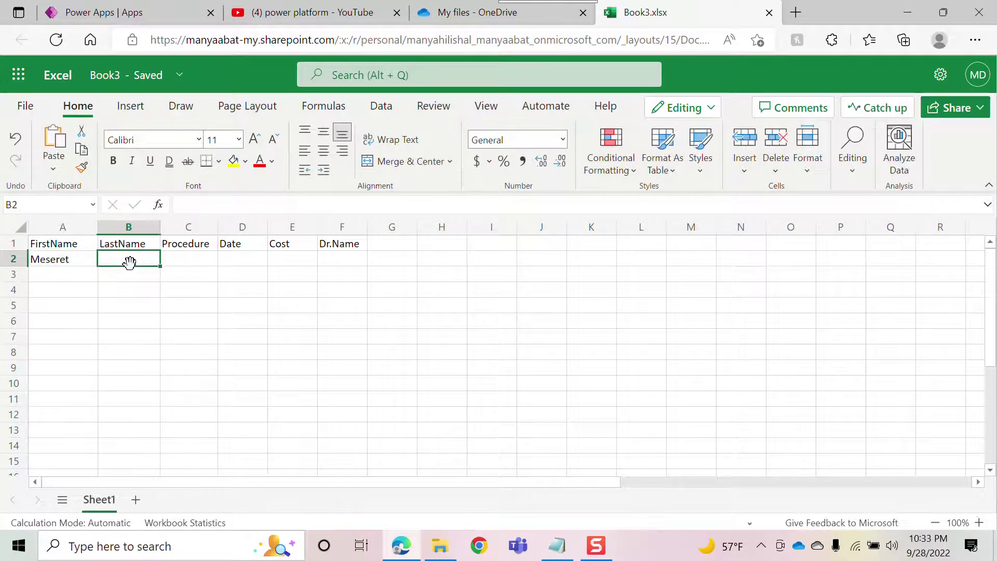
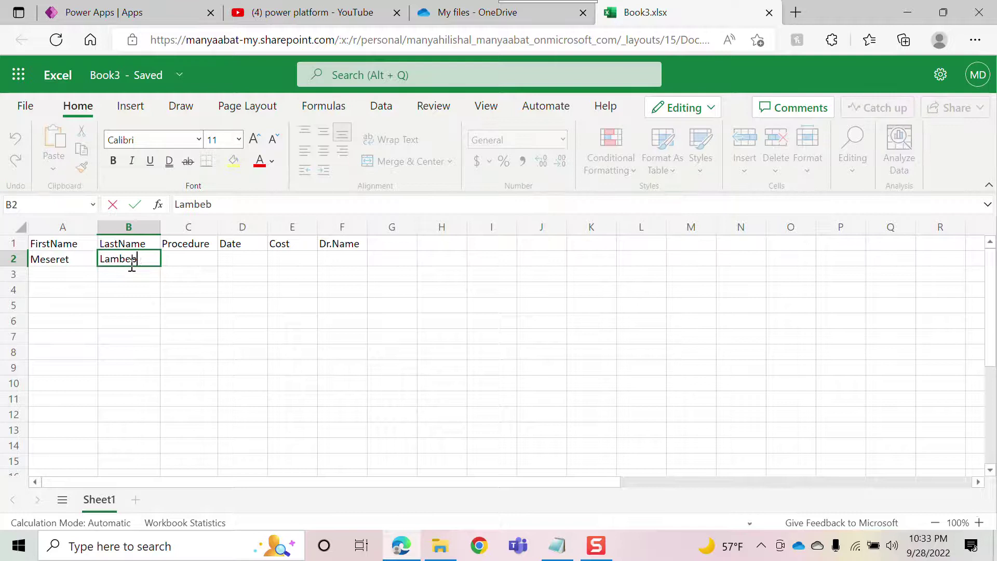
click(175, 259)
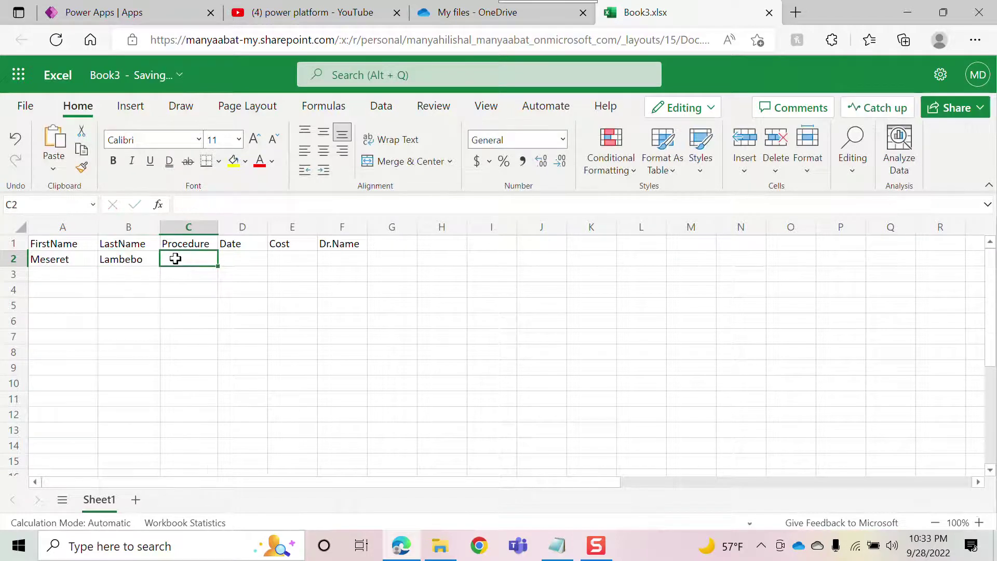
text(T)
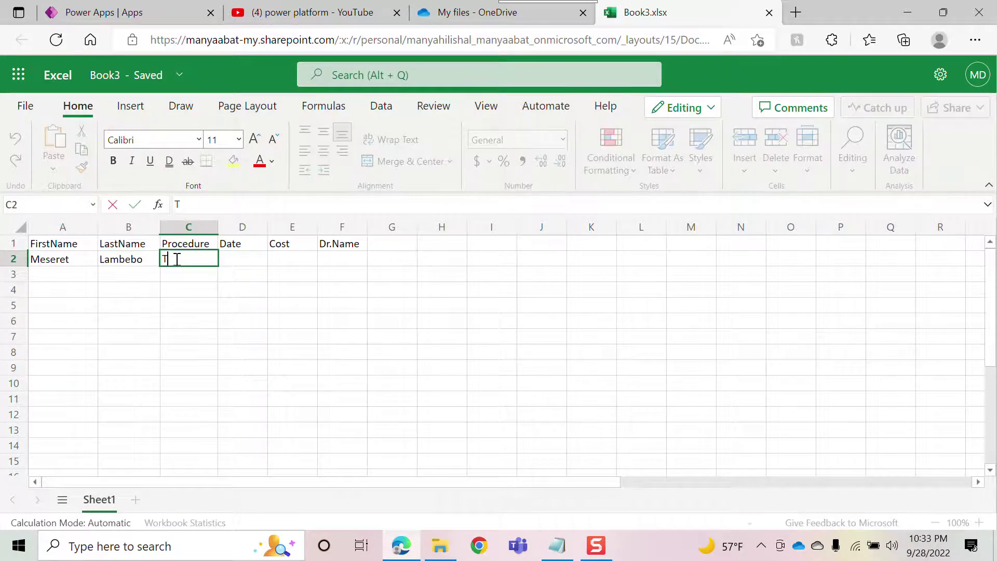
text(kin Care)
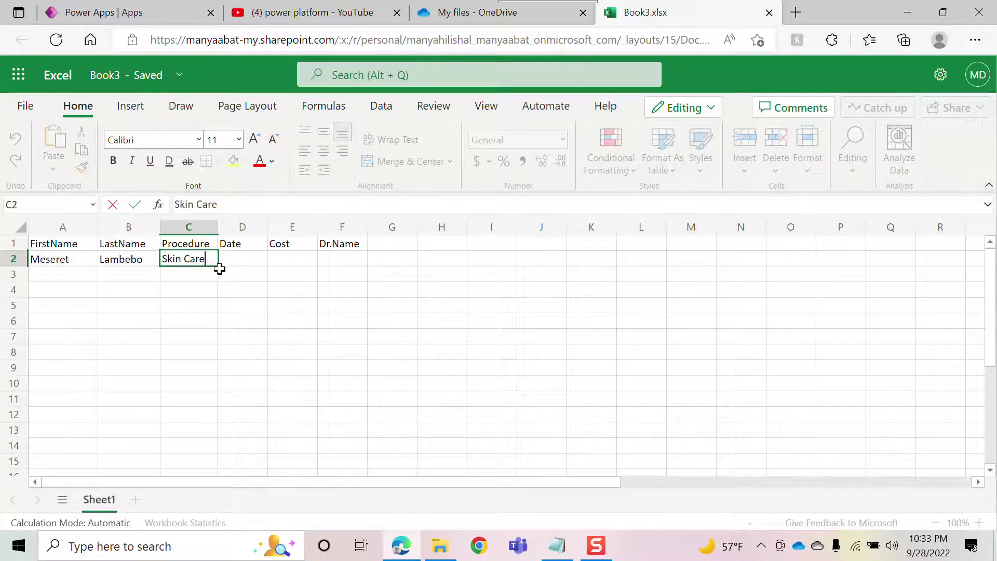
click(248, 260)
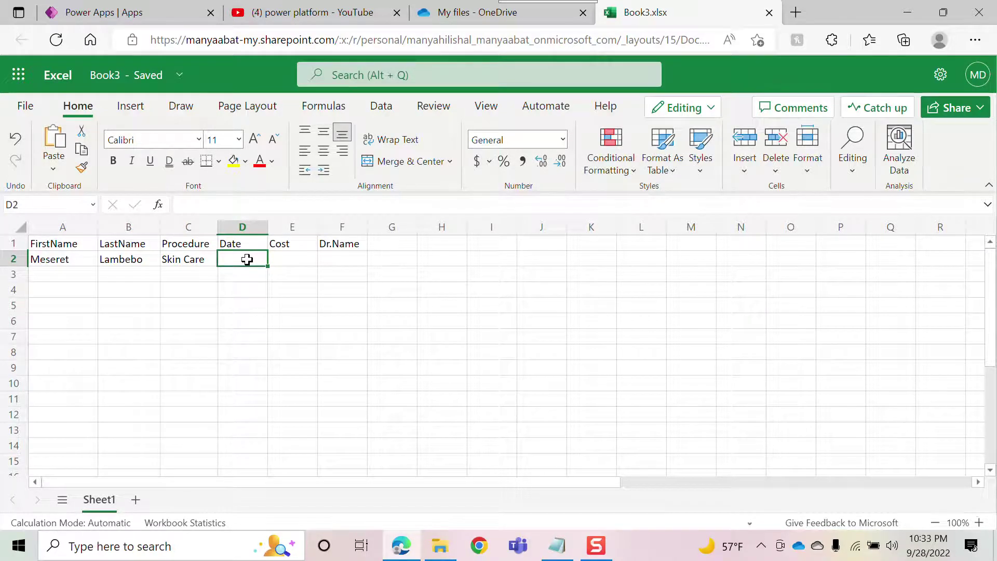
- Enter date 09/28/2022, cost $2000 and the doctor's name in D2:F2, widening column D
text(09/28/2022)
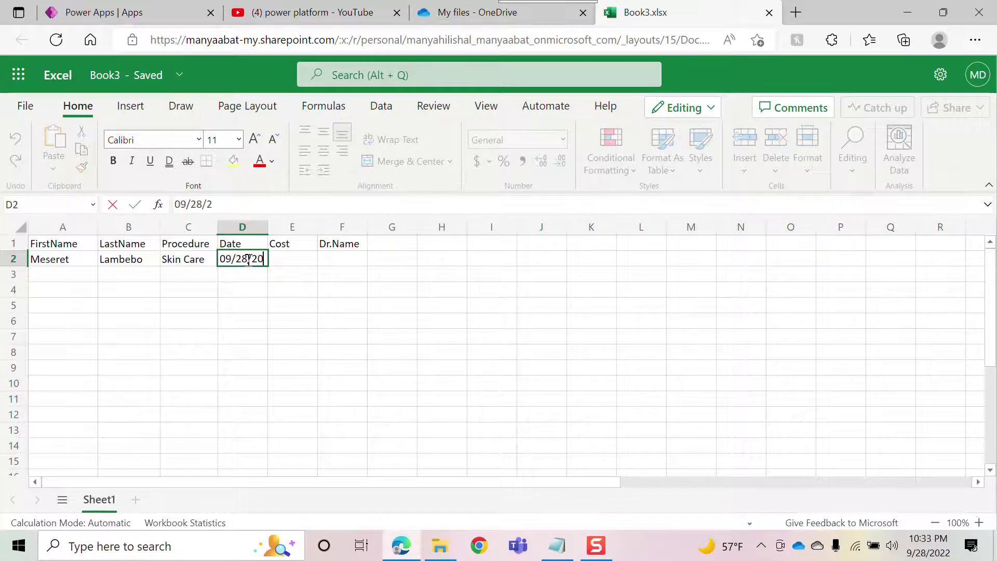
click(331, 258)
drag(271, 226, 287, 230)
click(301, 260)
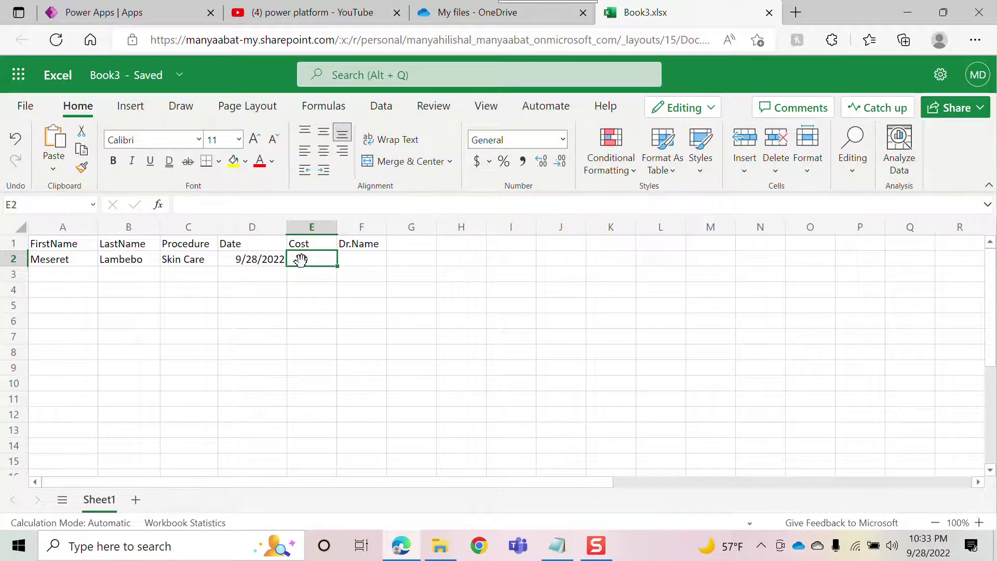
text($200)
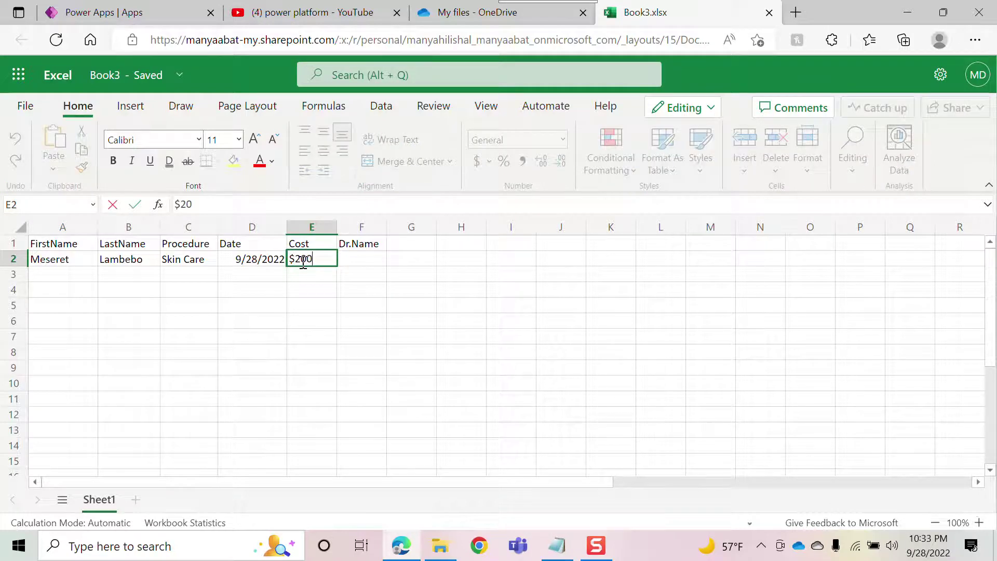
text(0)
click(362, 258)
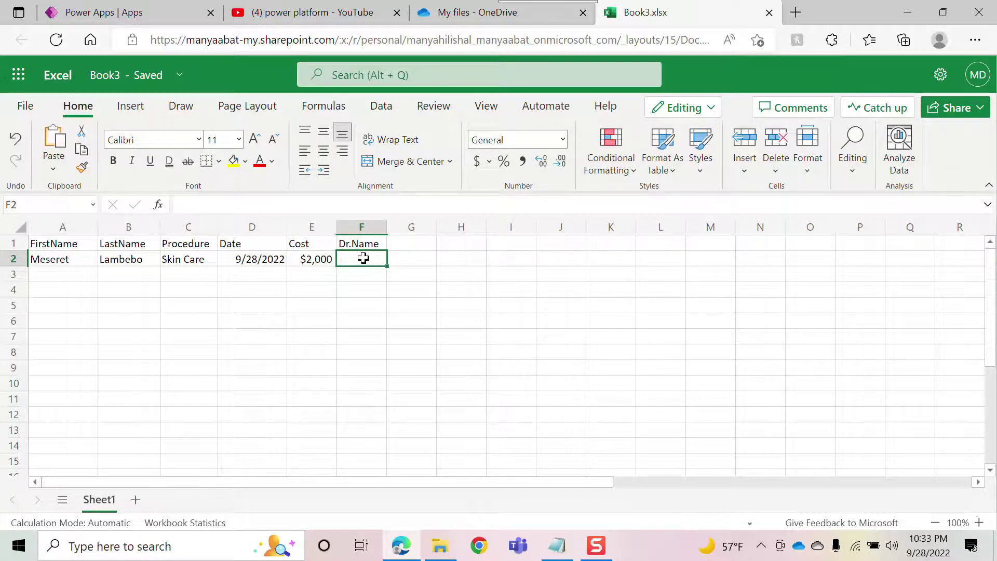
text(David)
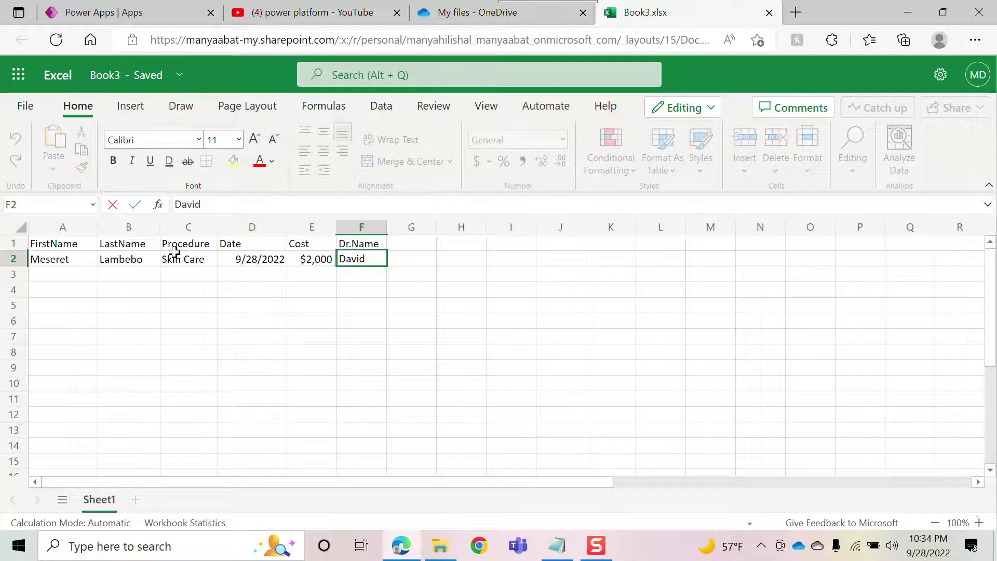
click(39, 244)
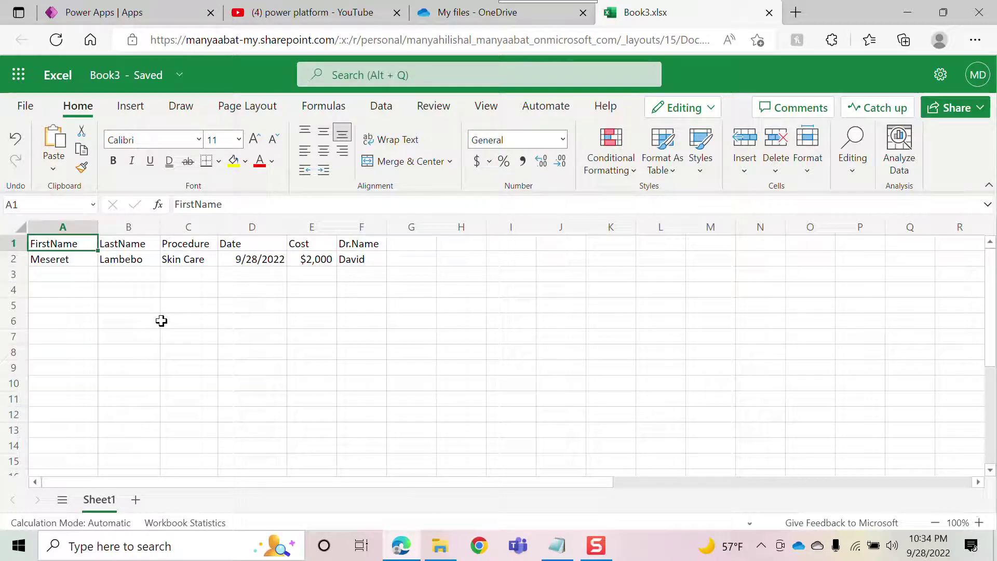
- Format A1:F2 as a table with headers using Insert > Table
shift+click(352, 259)
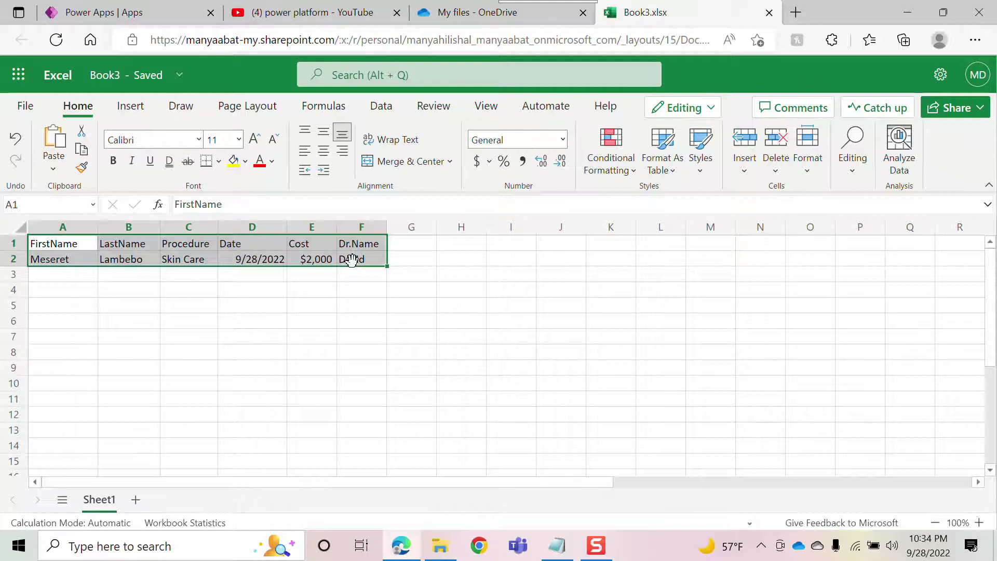
click(130, 108)
click(67, 146)
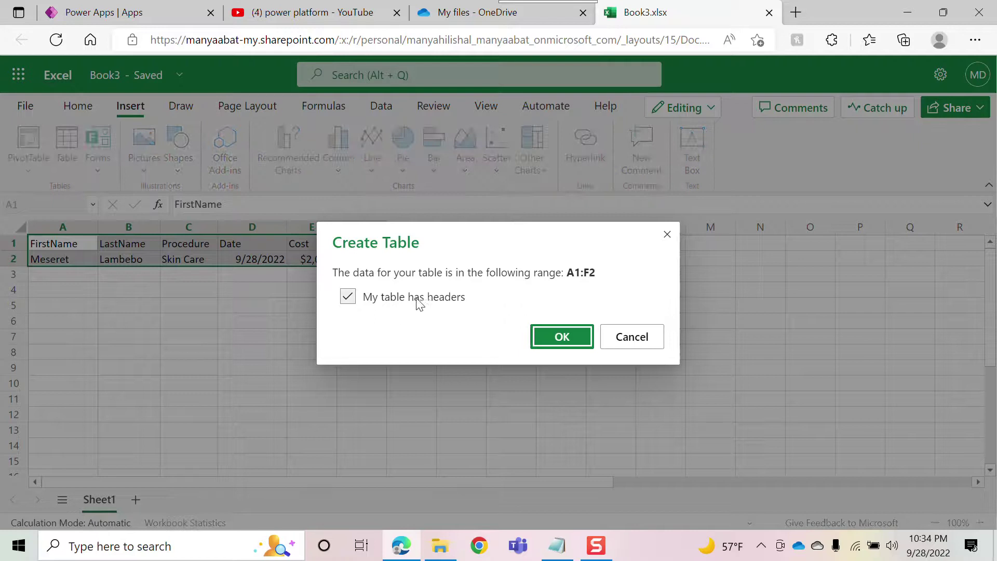
click(564, 337)
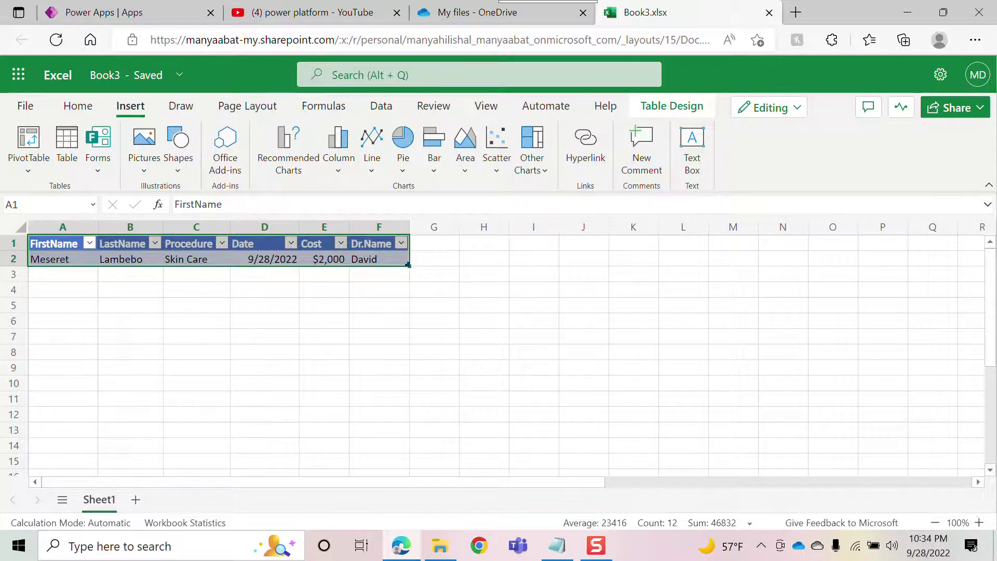
- Enter 'Patient Data' as the workbook's file name and return to the Power Apps tab
click(101, 78)
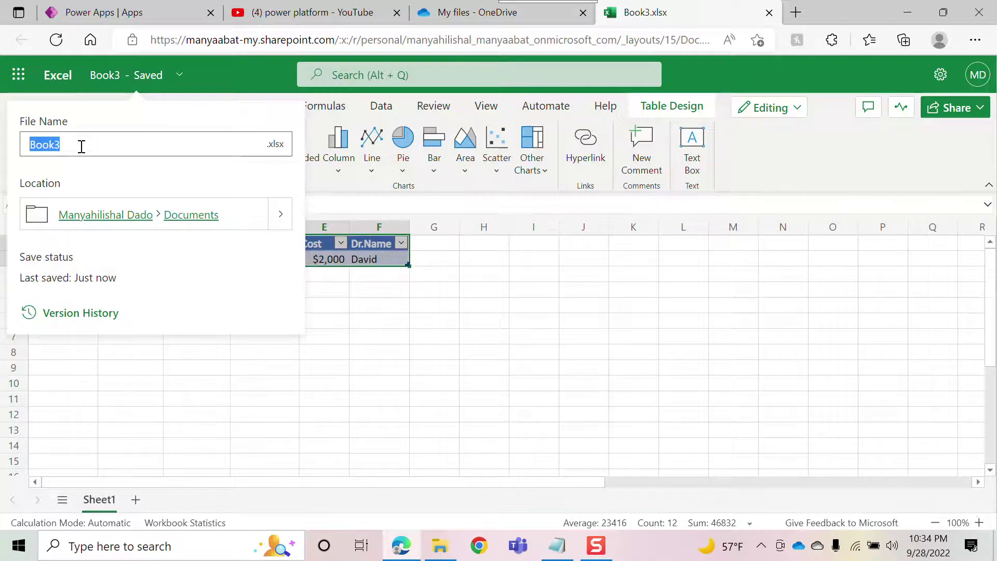
text(Patient)
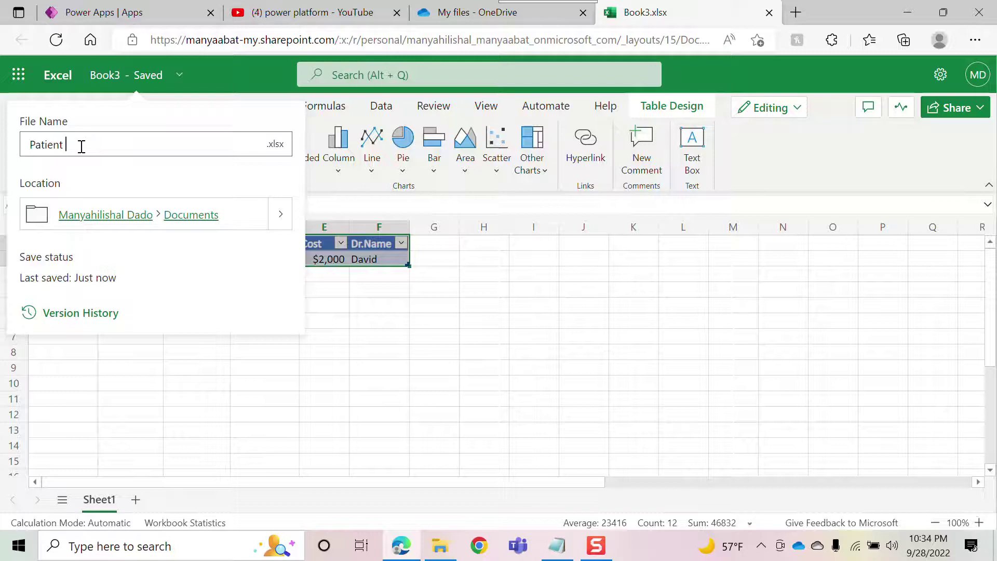
text( Data)
click(362, 212)
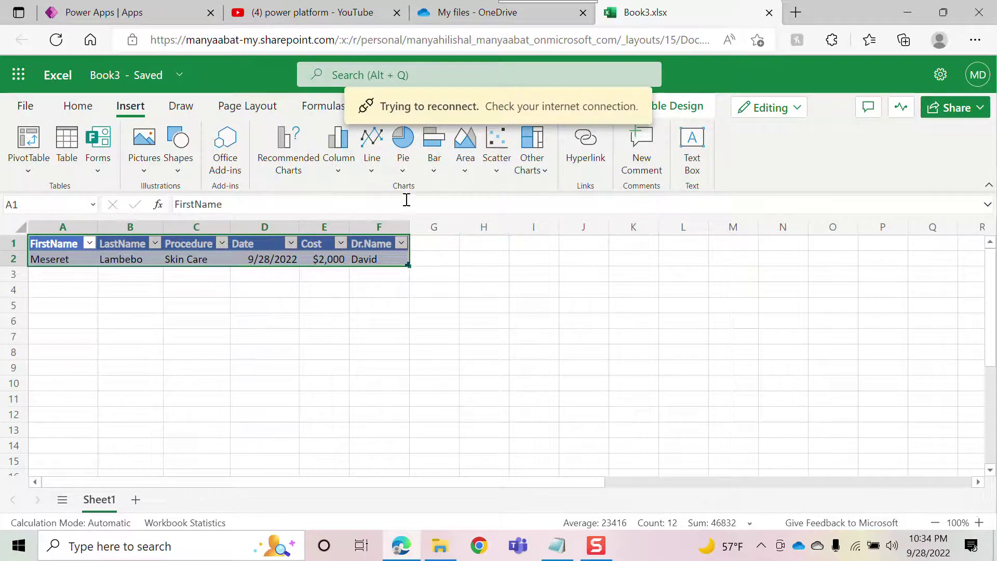
click(82, 10)
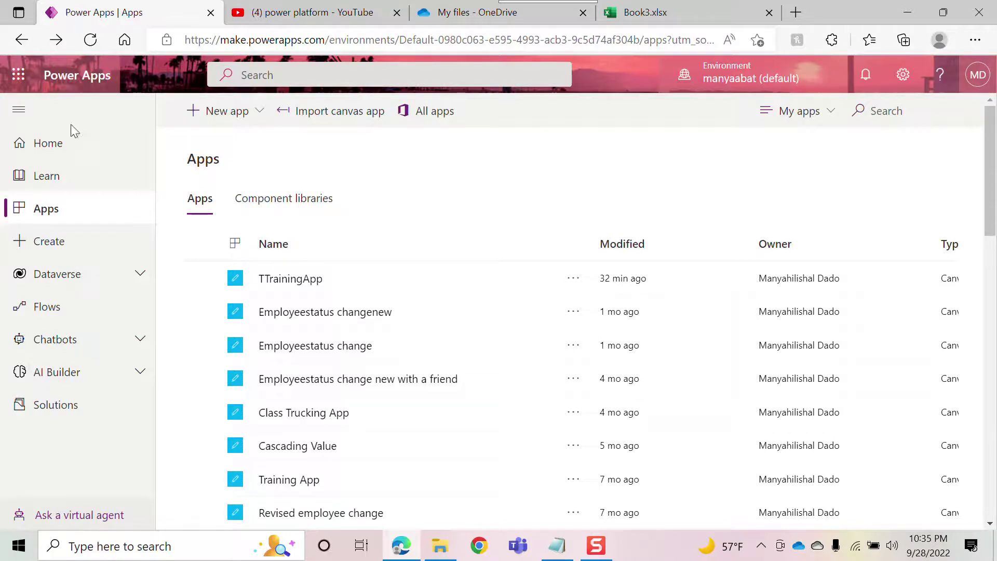
- From the Power Apps Home page, start a new canvas app from an Excel file
click(50, 147)
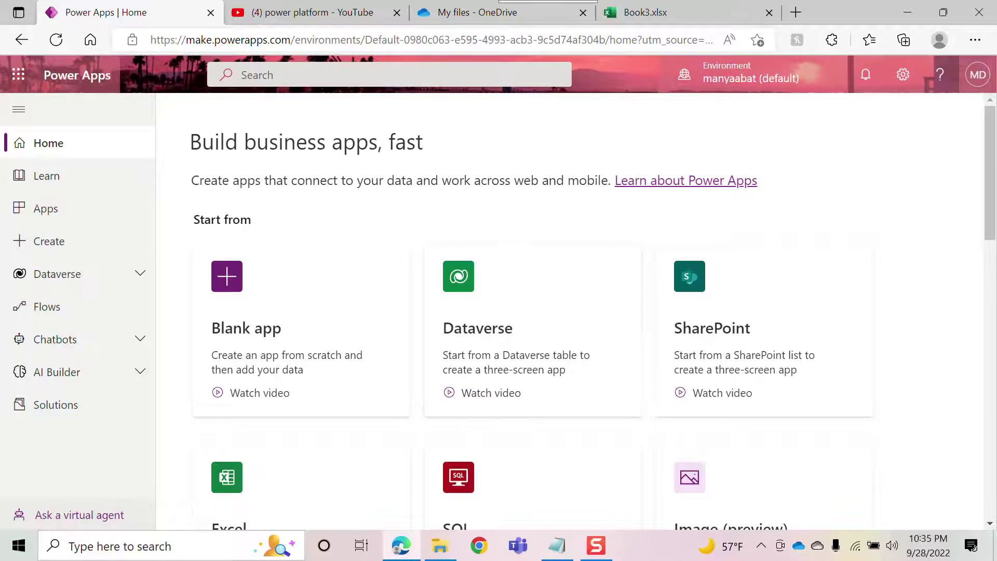
drag(991, 193, 992, 245)
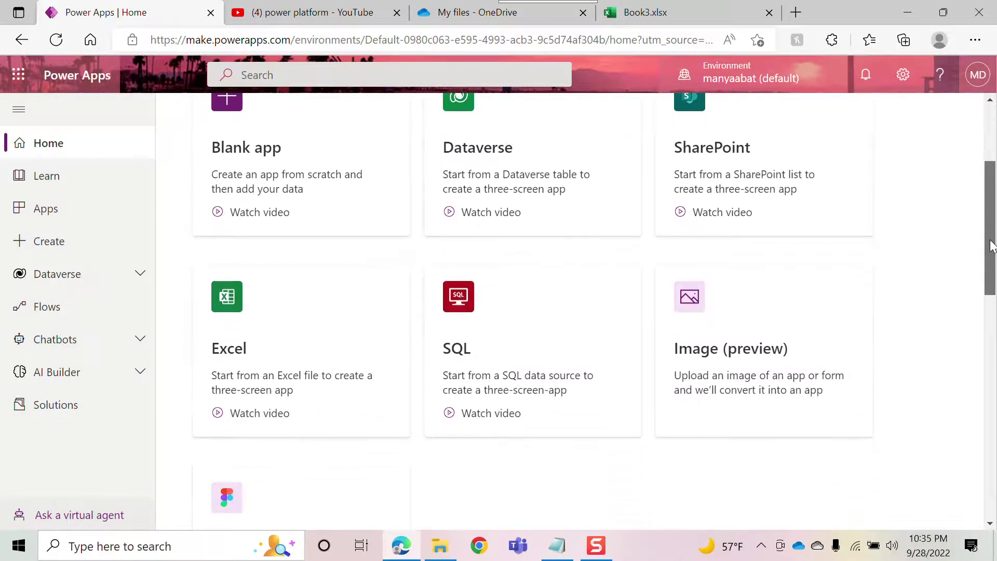
click(227, 313)
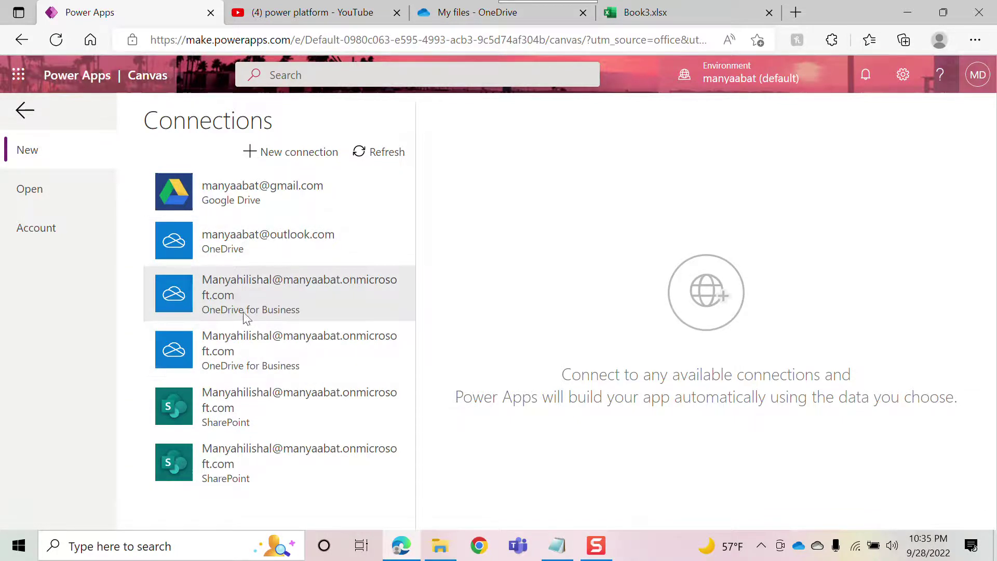
click(253, 364)
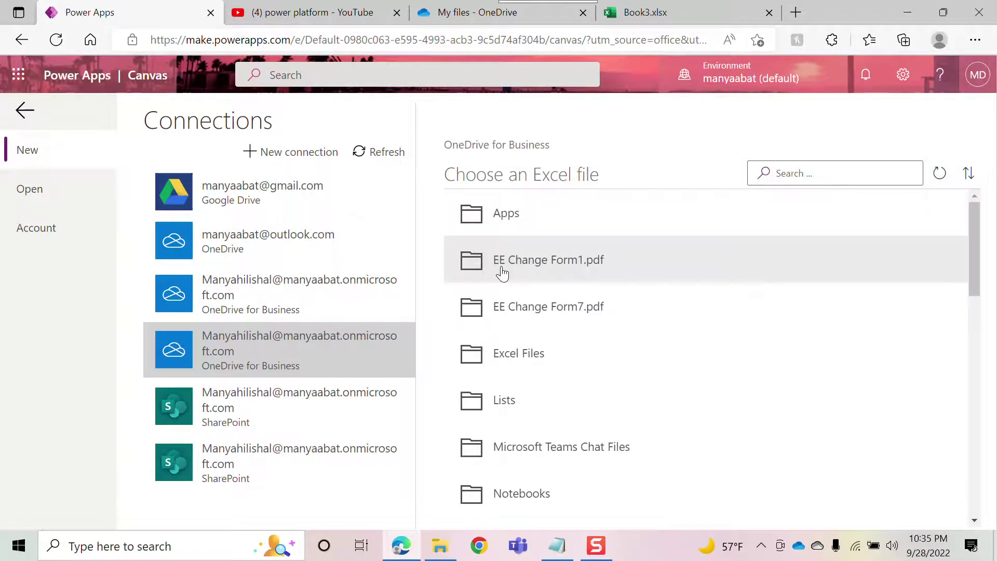
mouse_move(977, 221)
mouse_down()
mouse_move(960, 445)
mouse_move(962, 474)
mouse_move(972, 417)
mouse_move(995, 499)
mouse_move(967, 204)
mouse_up()
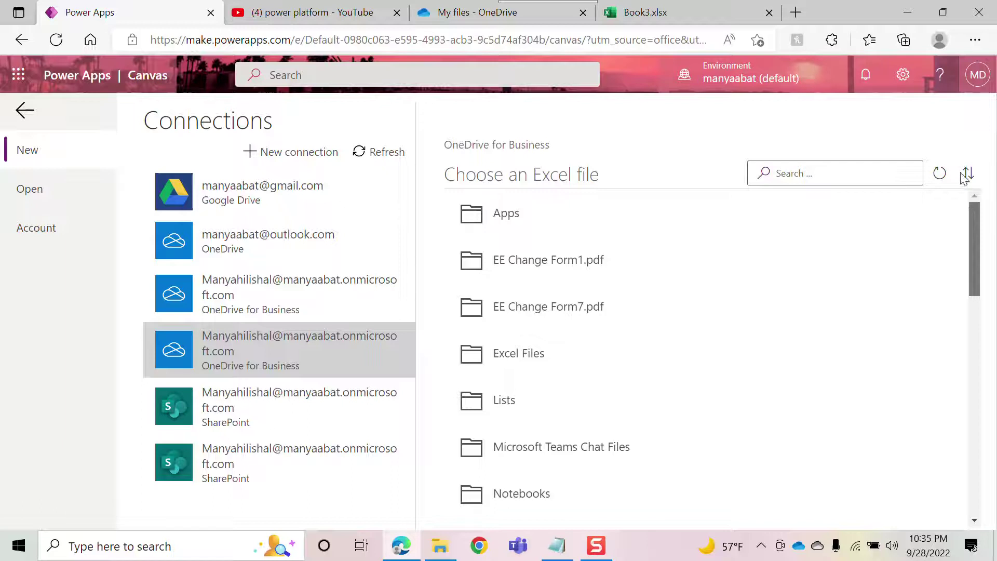
drag(969, 221, 990, 521)
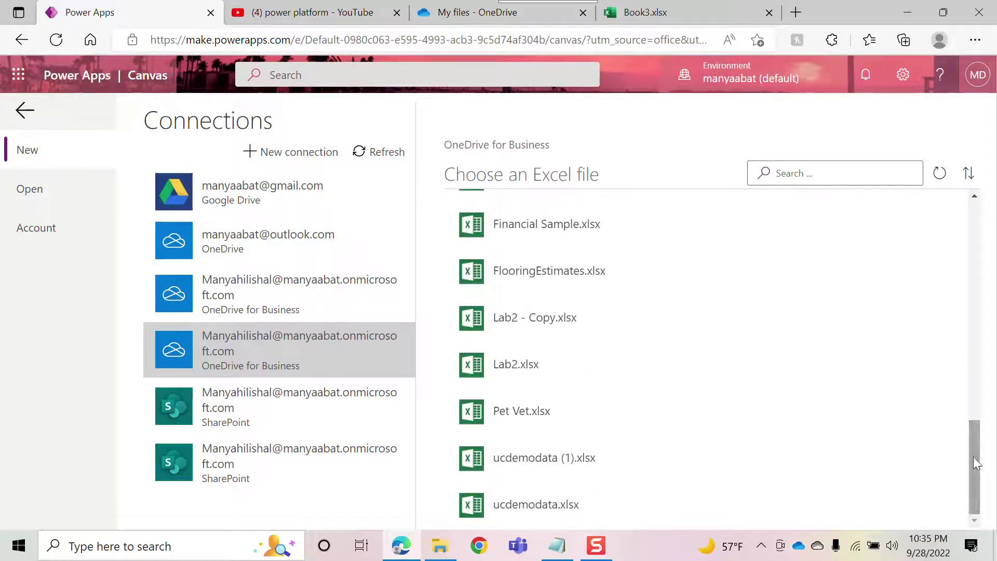
click(215, 291)
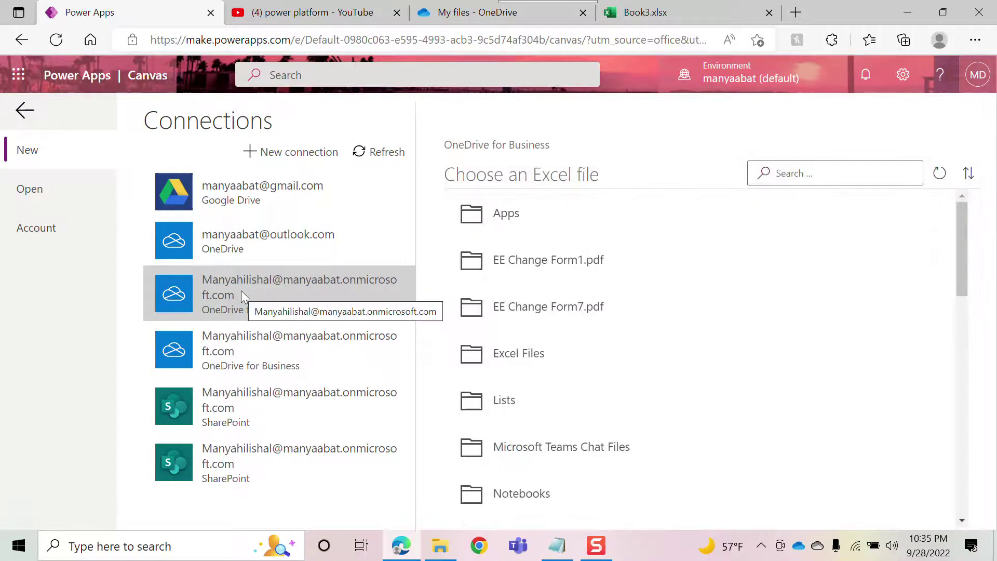
drag(960, 235, 977, 450)
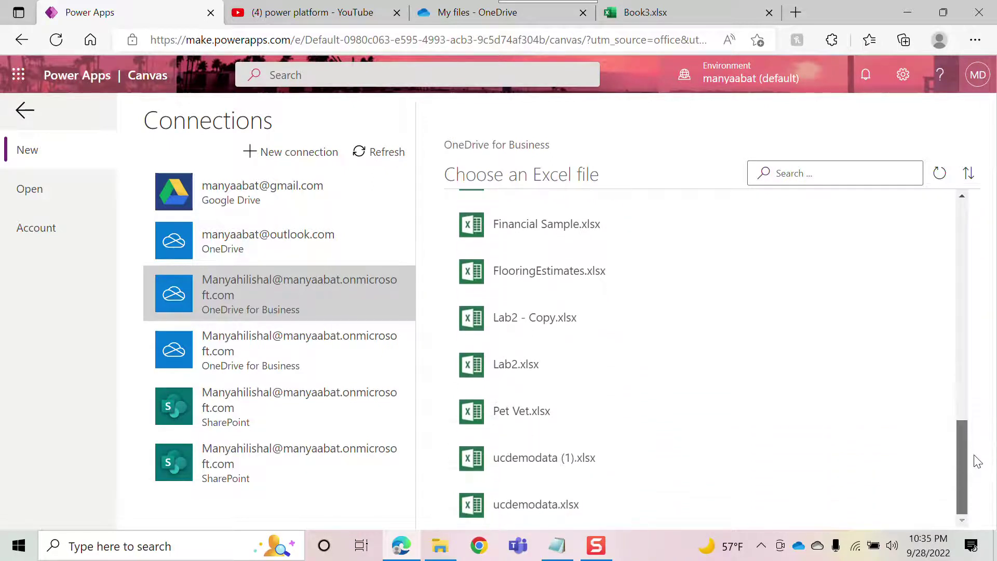
click(641, 15)
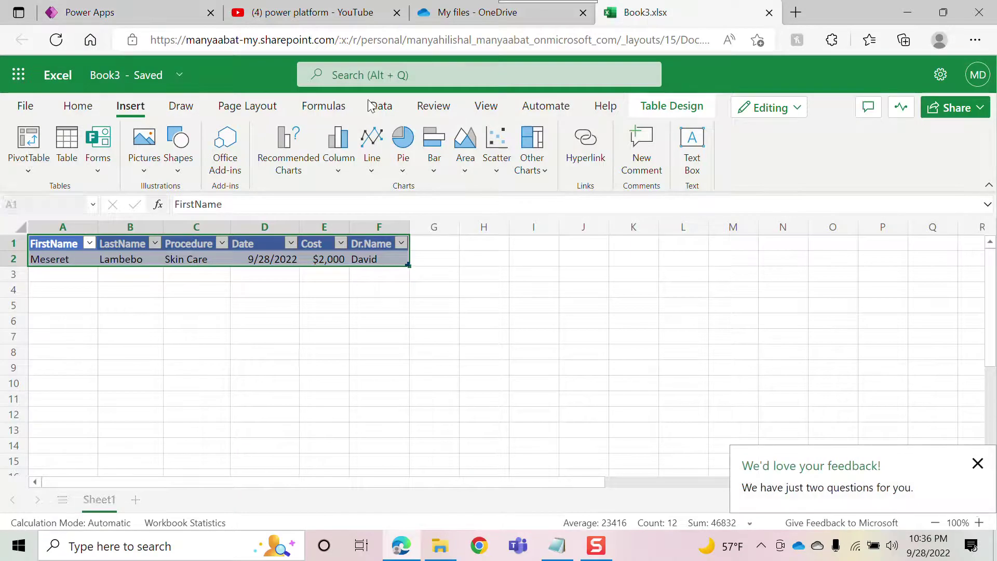
- Rename the workbook from Book3 to 'Patient Data' in the File Name box and confirm
click(108, 78)
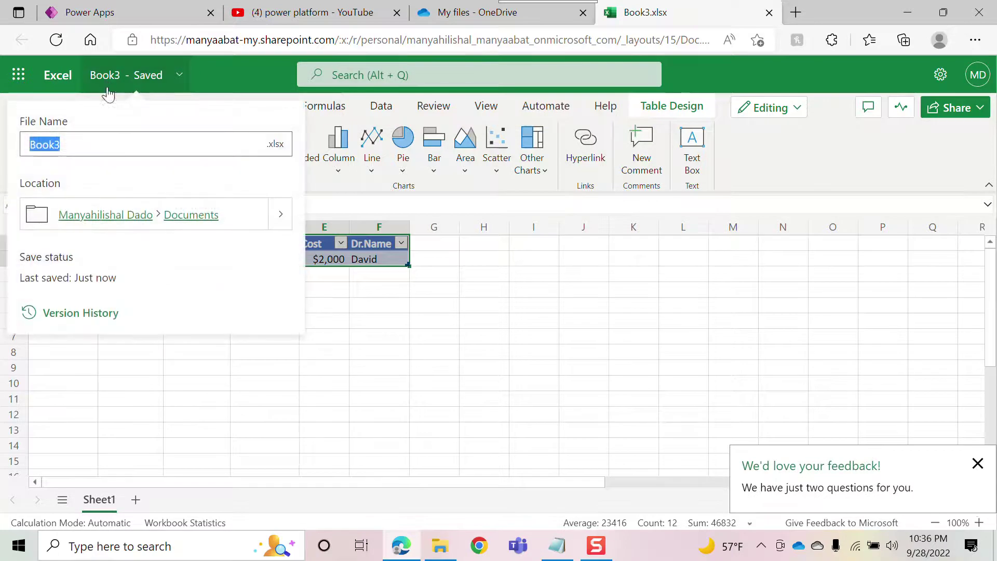
click(78, 147)
key(BackSpace)
key(BackSpace)
key(BackSpace)
key(BackSpace)
key(BackSpace)
text(Patien)
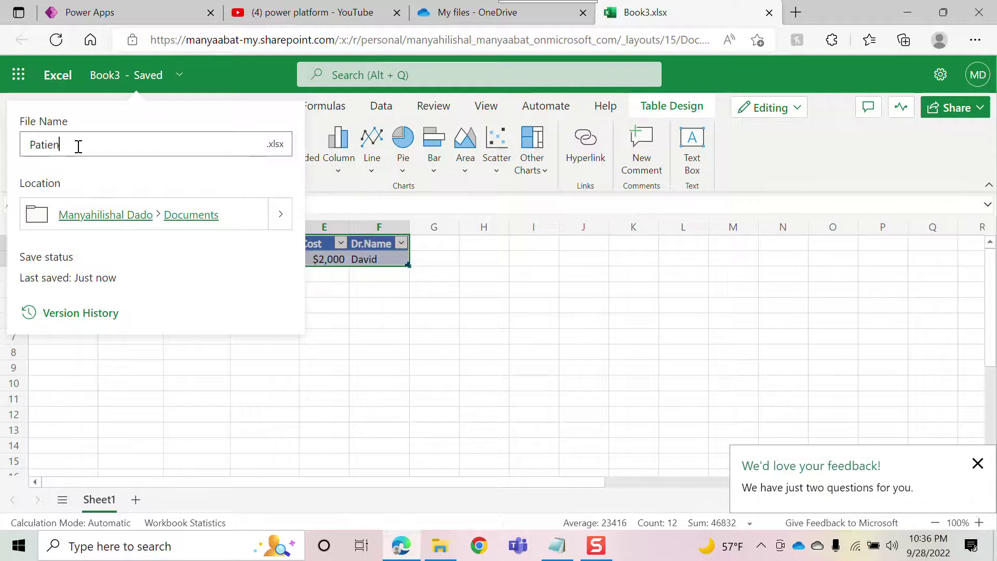
text(t Data)
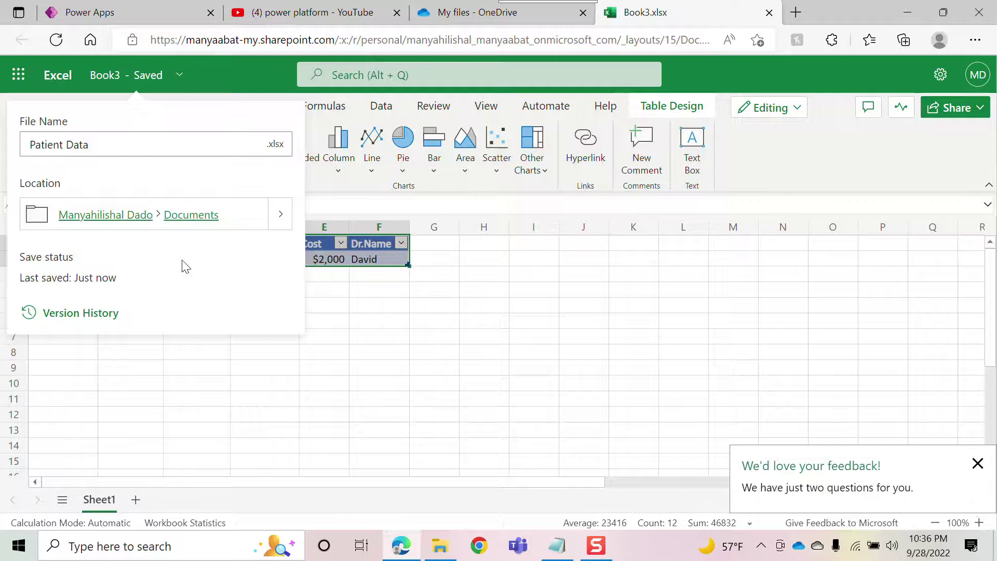
key(ctrl+a)
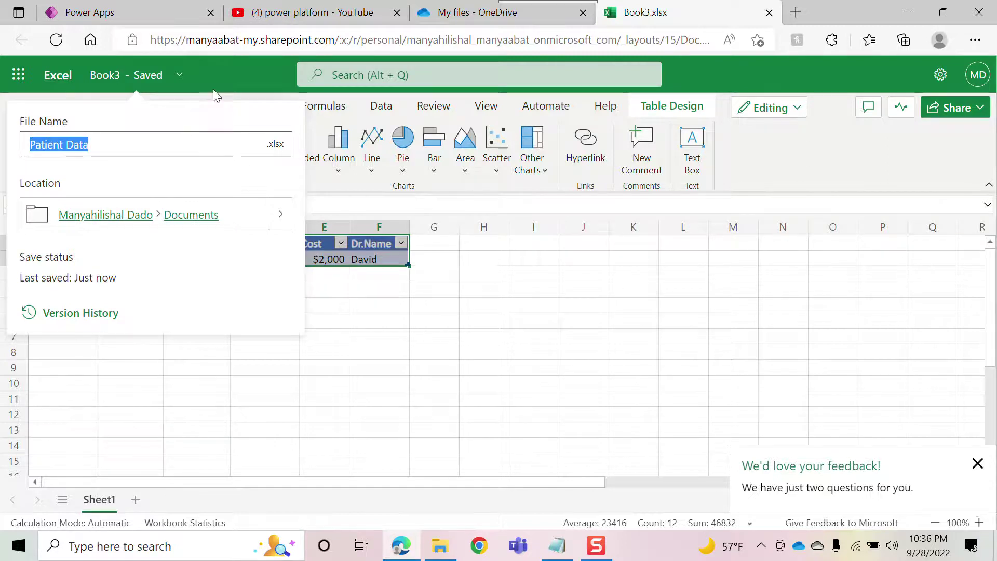
key(Return)
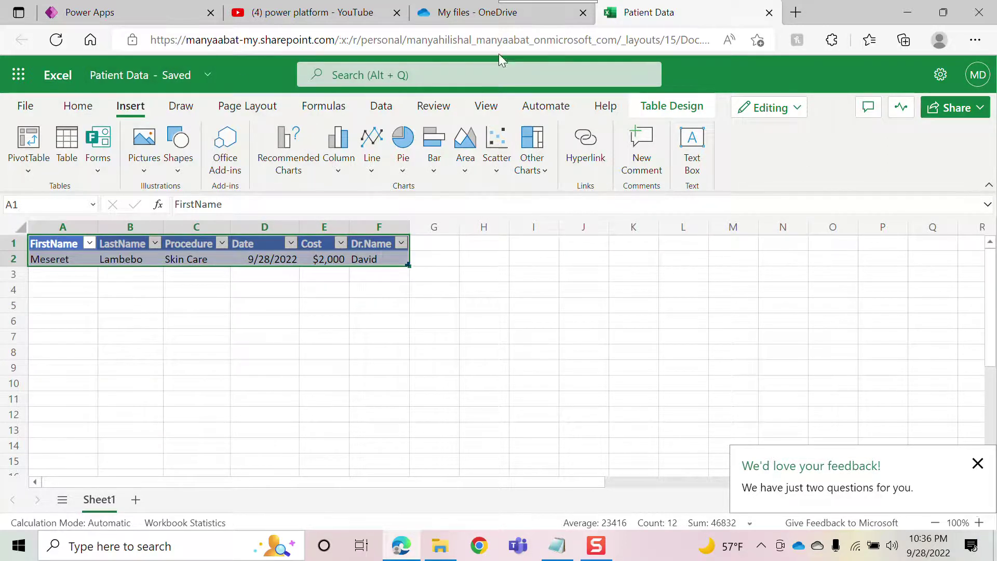
- Reload Power Apps and open Patient Data.xlsx from the OneDrive for Business file list
click(86, 14)
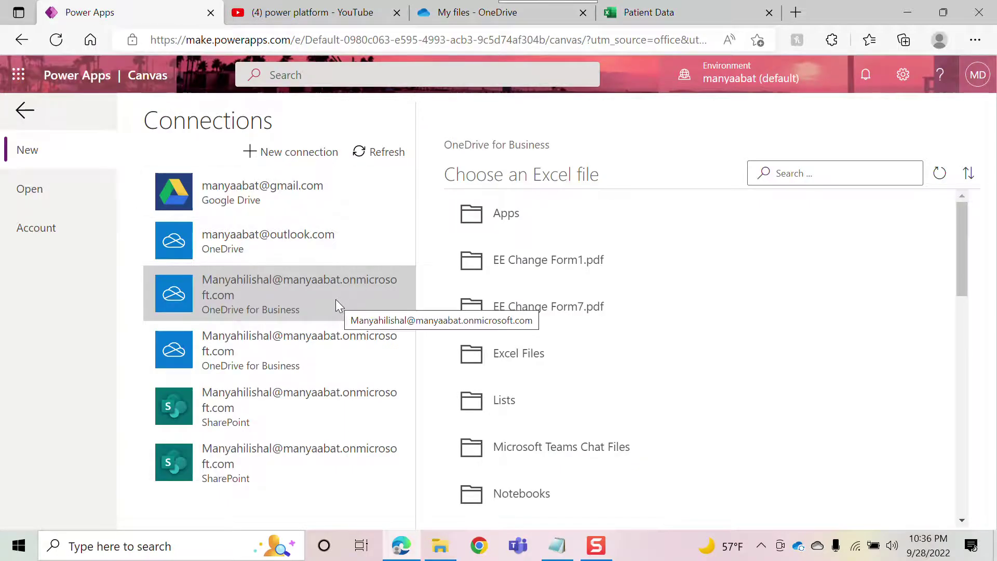
click(55, 41)
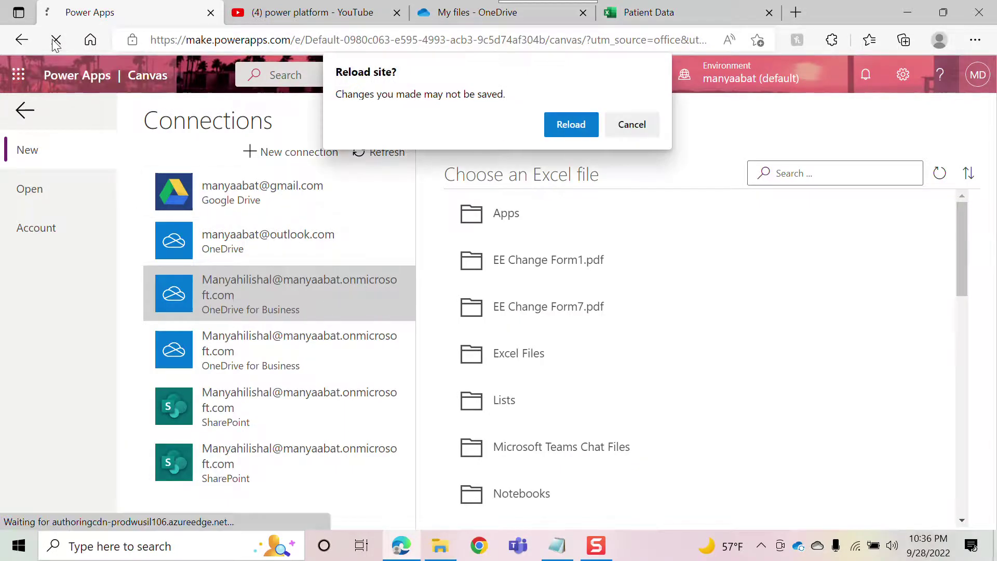
click(570, 125)
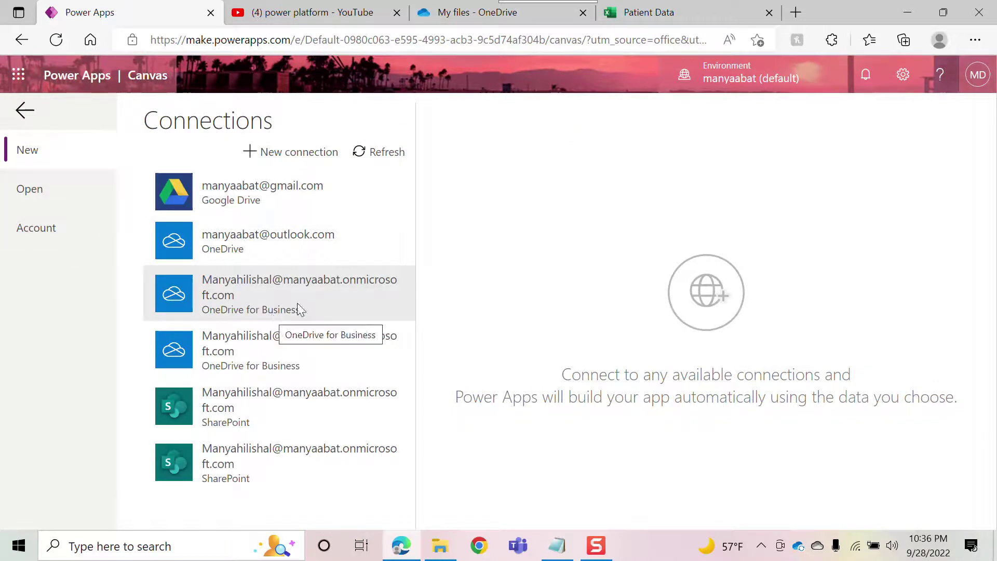
click(326, 297)
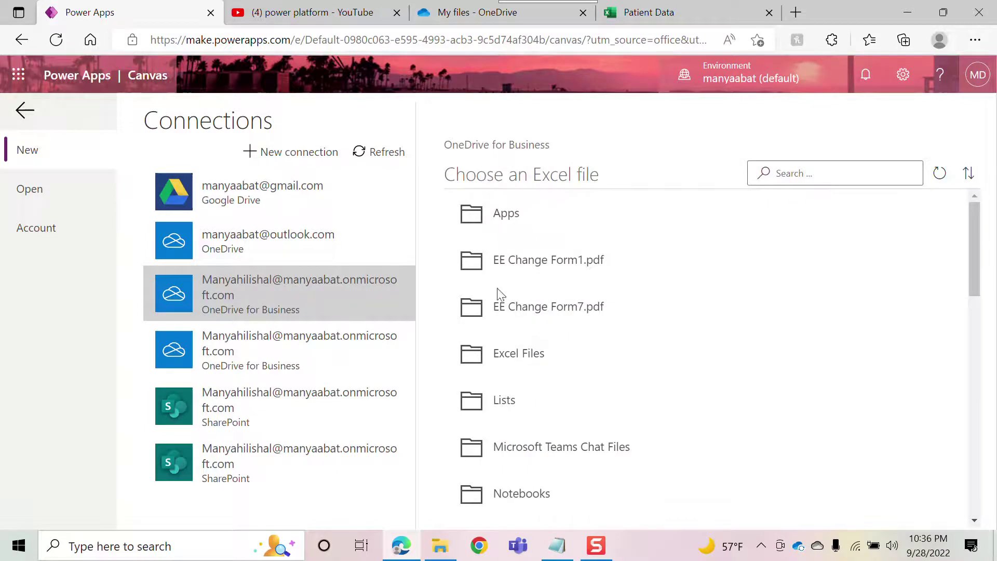
drag(977, 223, 996, 429)
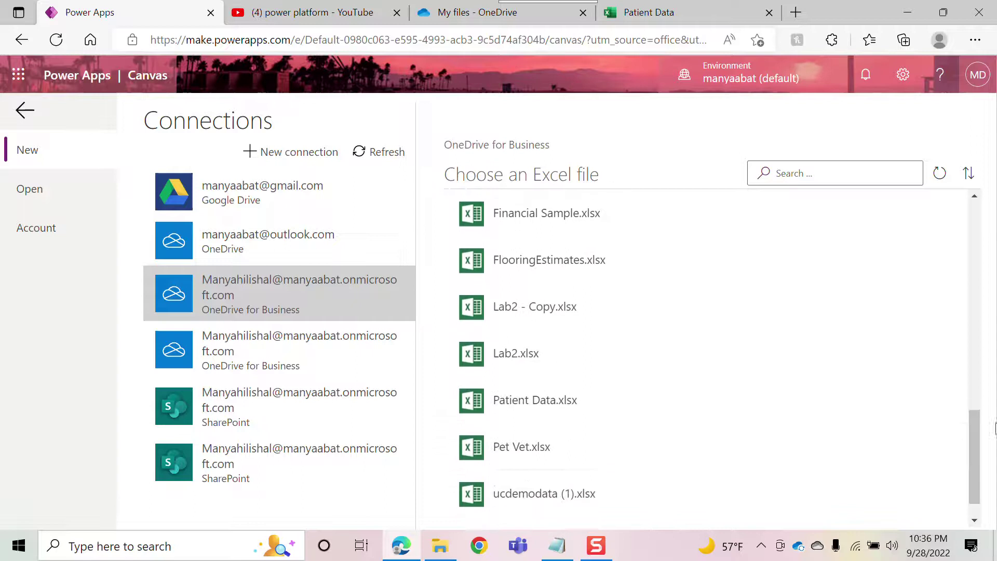
click(542, 410)
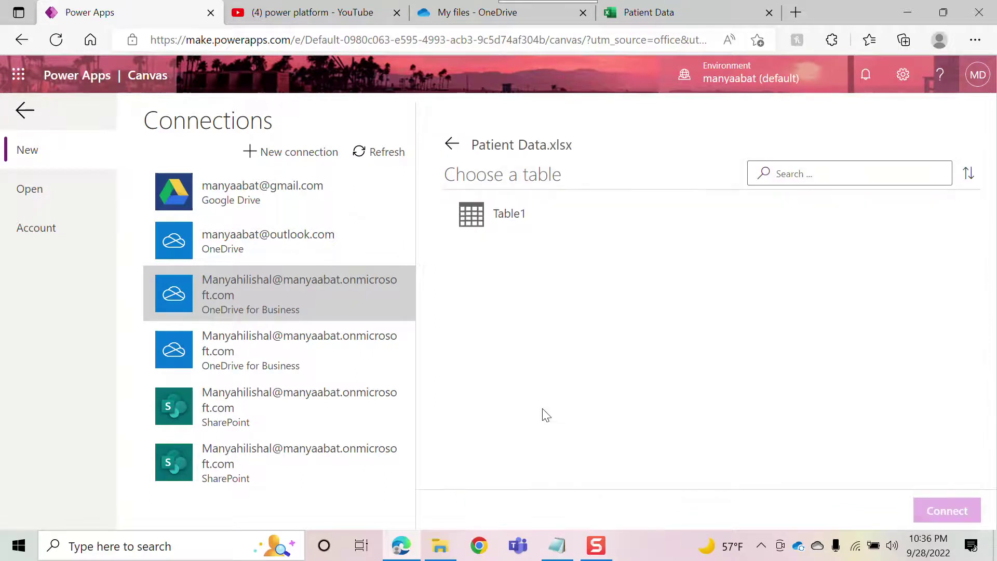
- Connect Table1 to generate the app, skip the welcome dialog, and collapse BrowseScreen1 in Tree view
click(484, 225)
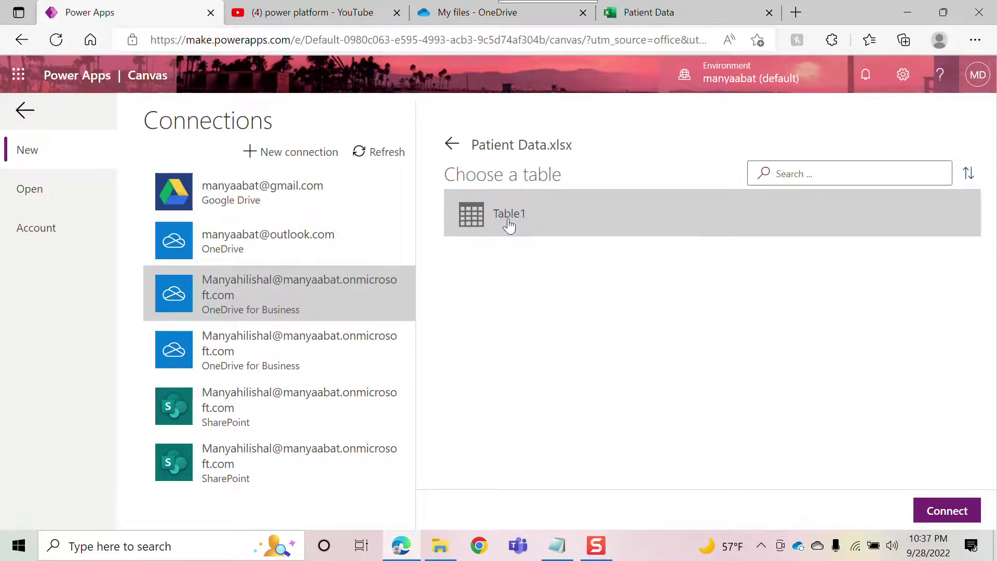
click(950, 516)
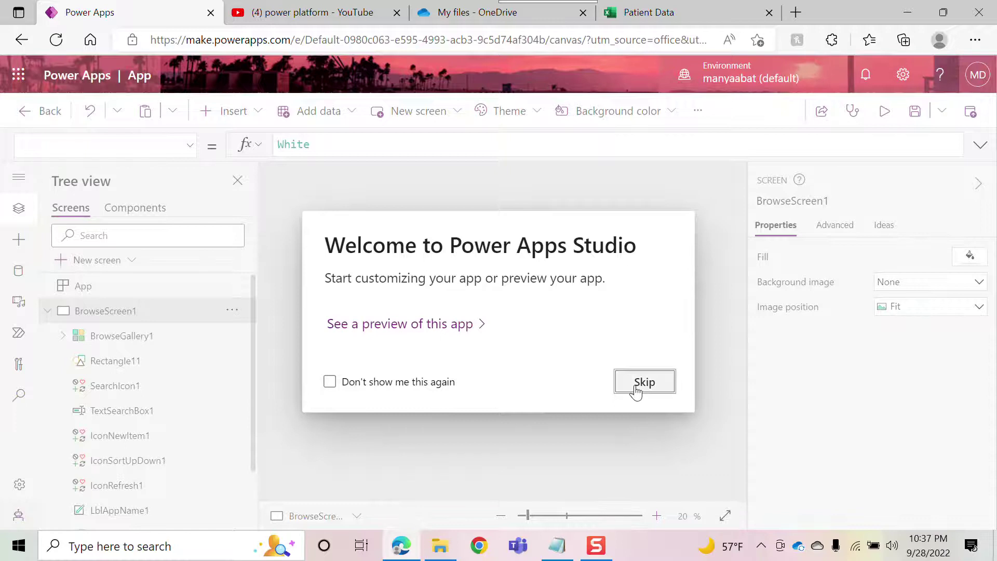
click(636, 387)
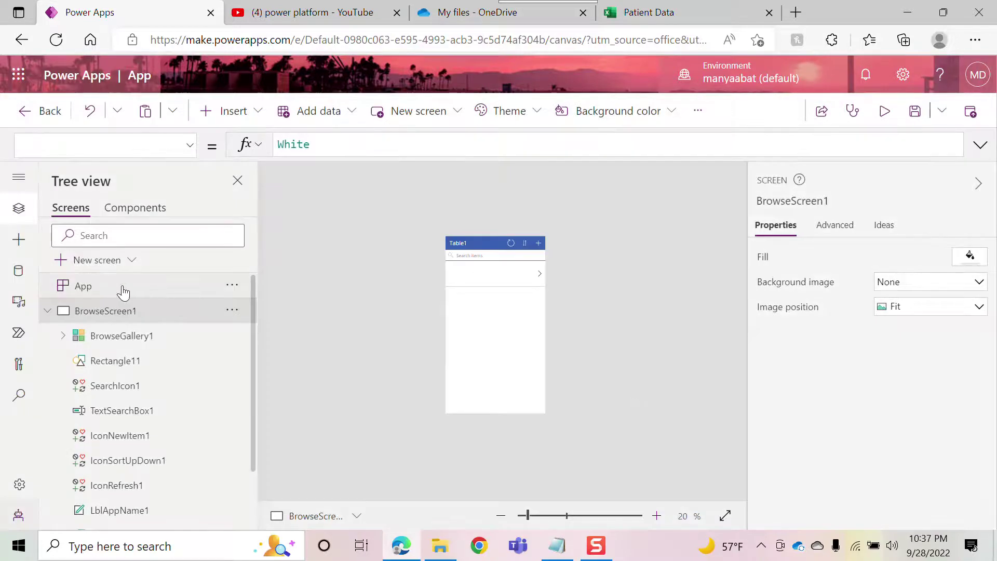
click(46, 313)
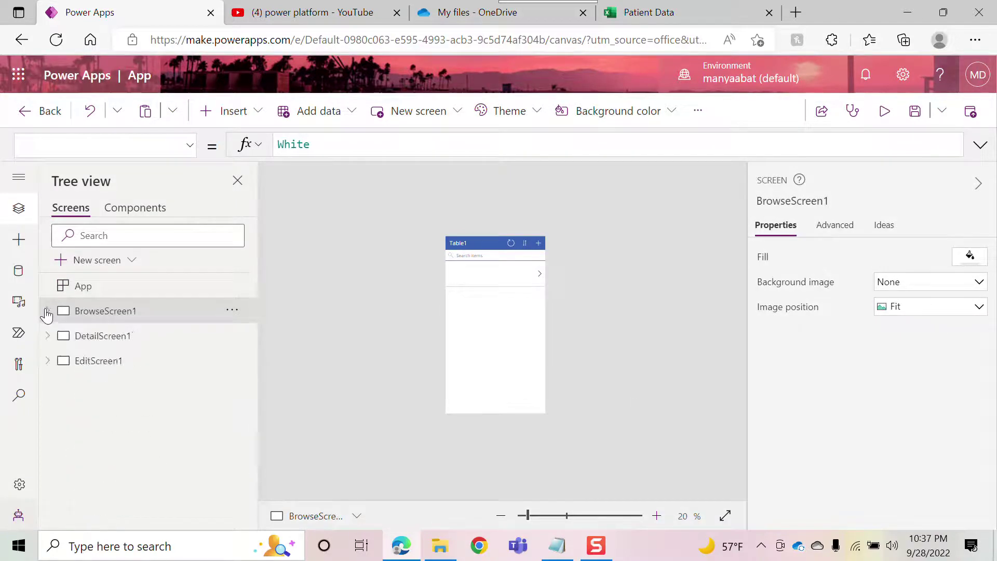